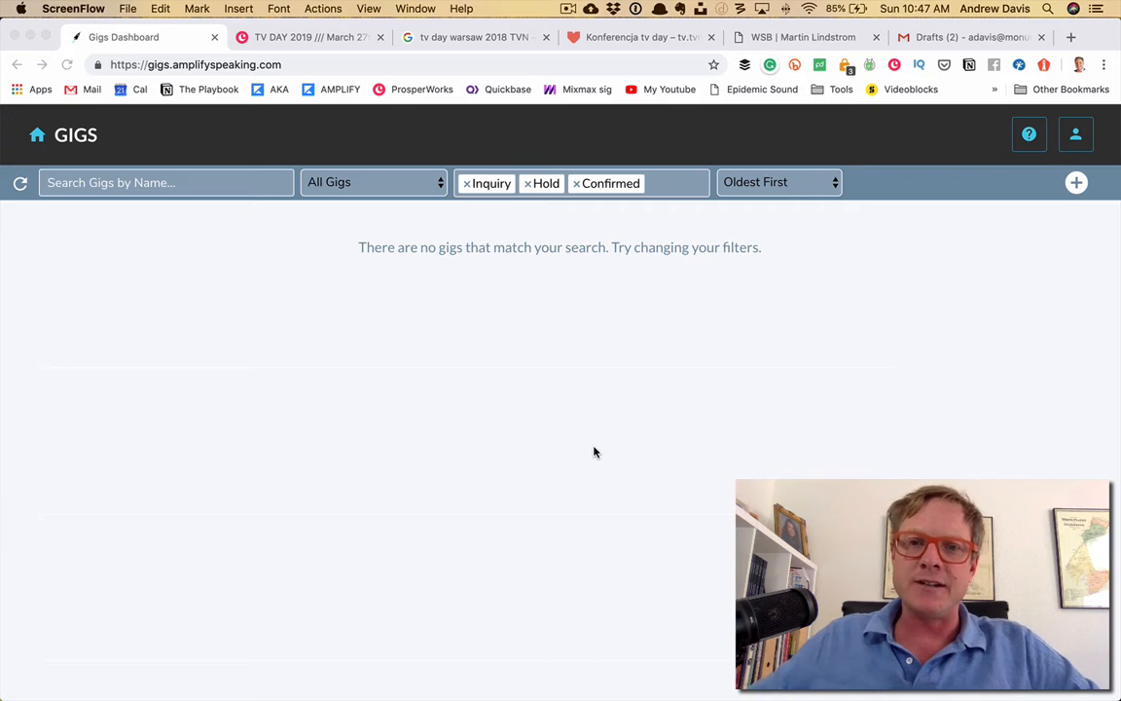
Step: Include Completed gigs in the status filter and keep the list sorted oldest first
click(82, 185)
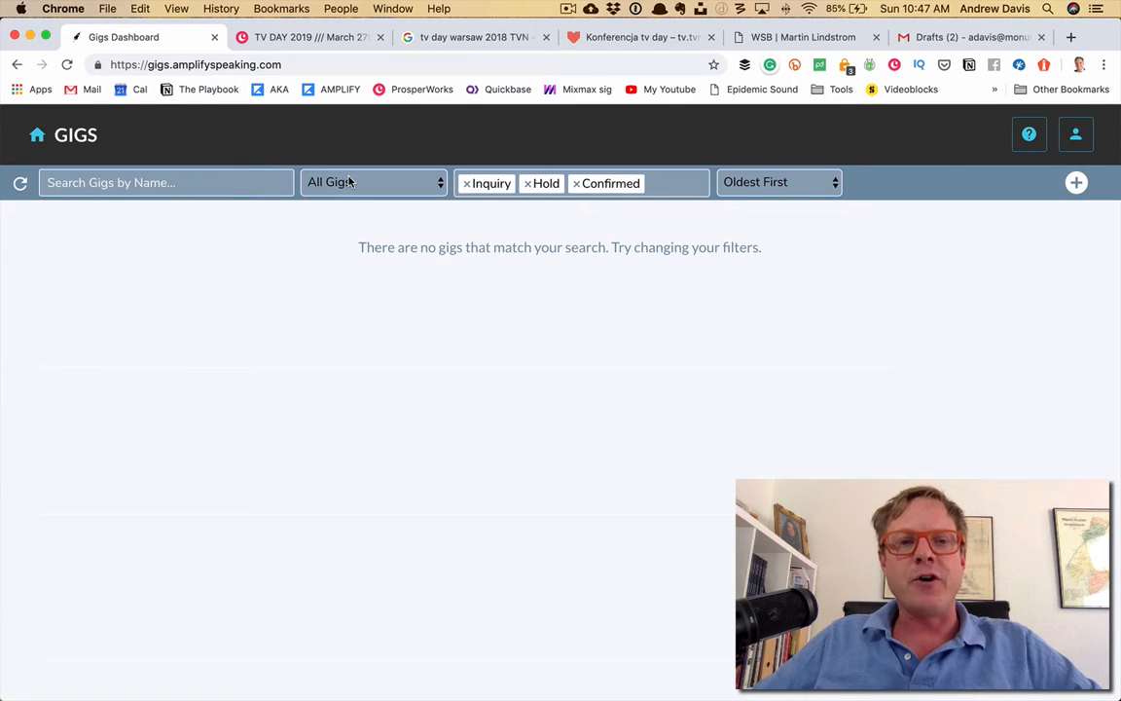
click(648, 183)
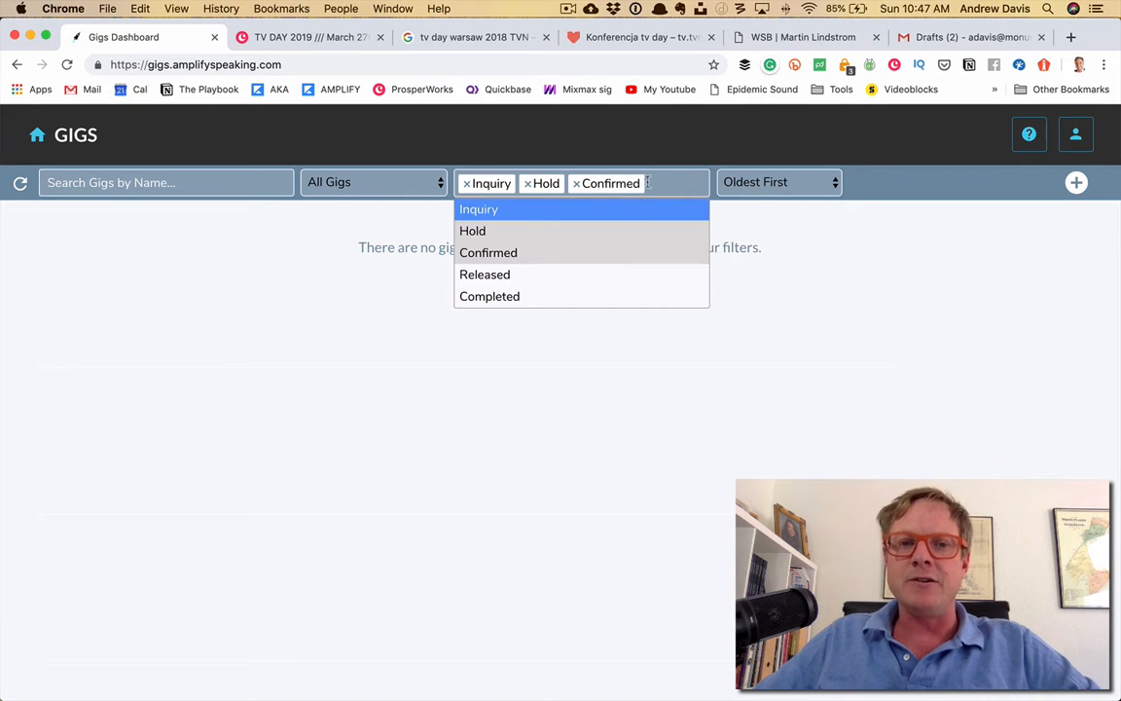
click(603, 304)
click(771, 185)
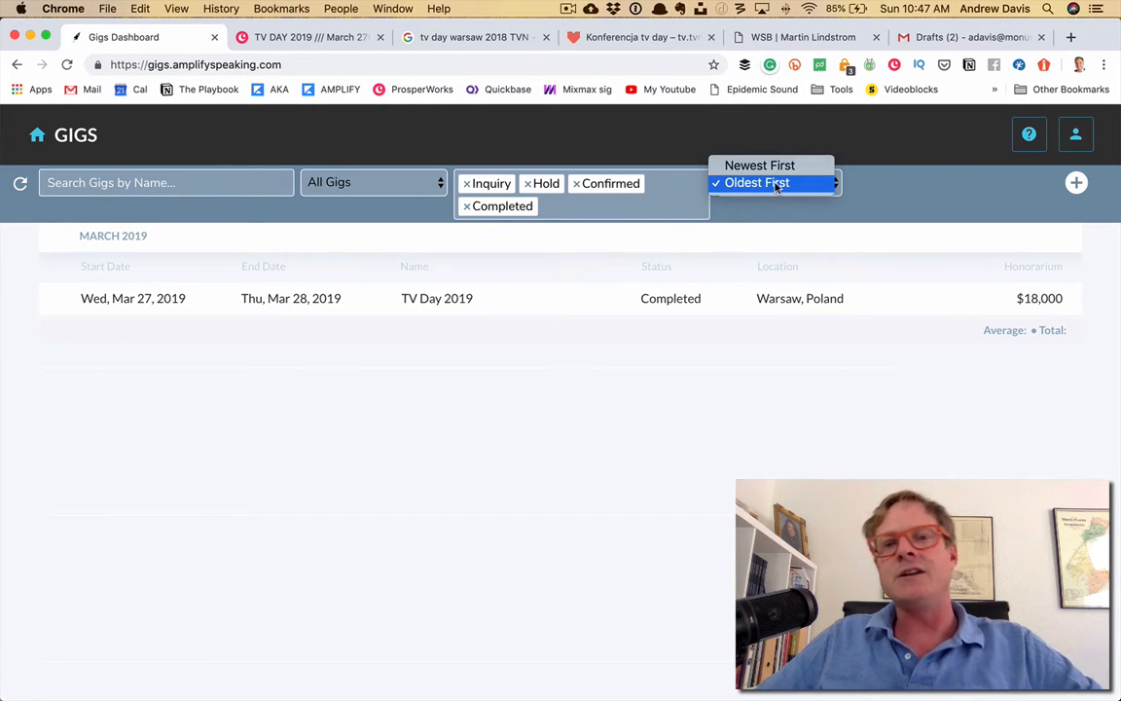
click(778, 183)
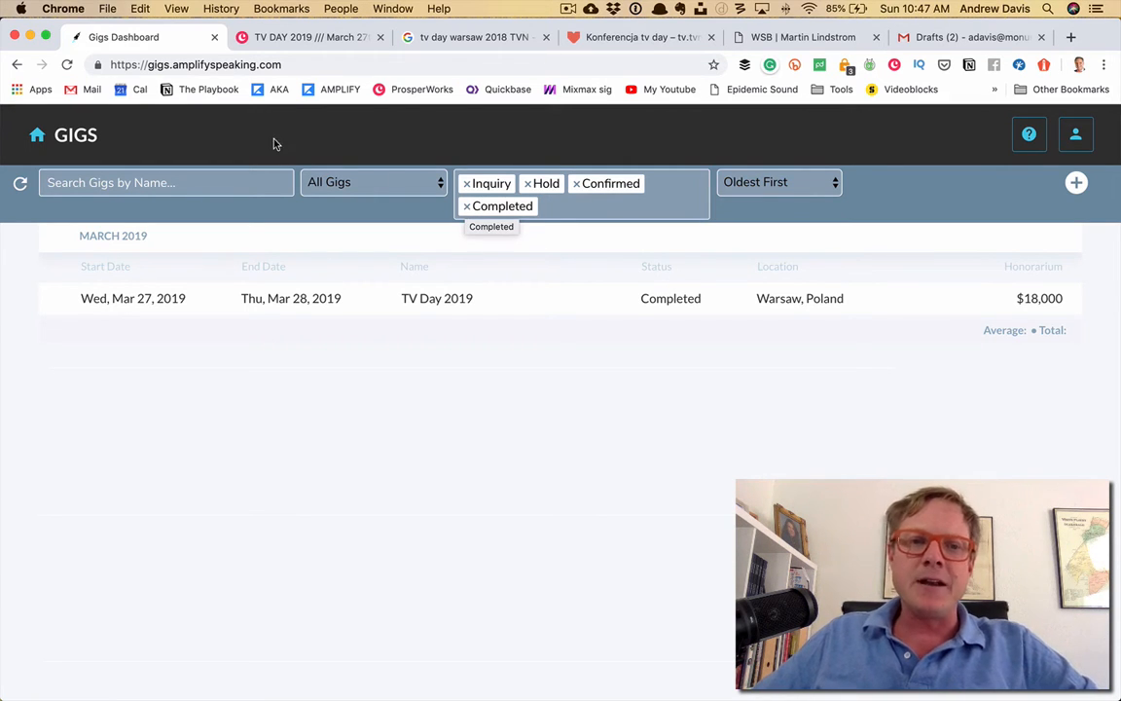
Step: Limit the list to Upcoming Gigs and remove Completed from the status filter
click(365, 182)
click(438, 215)
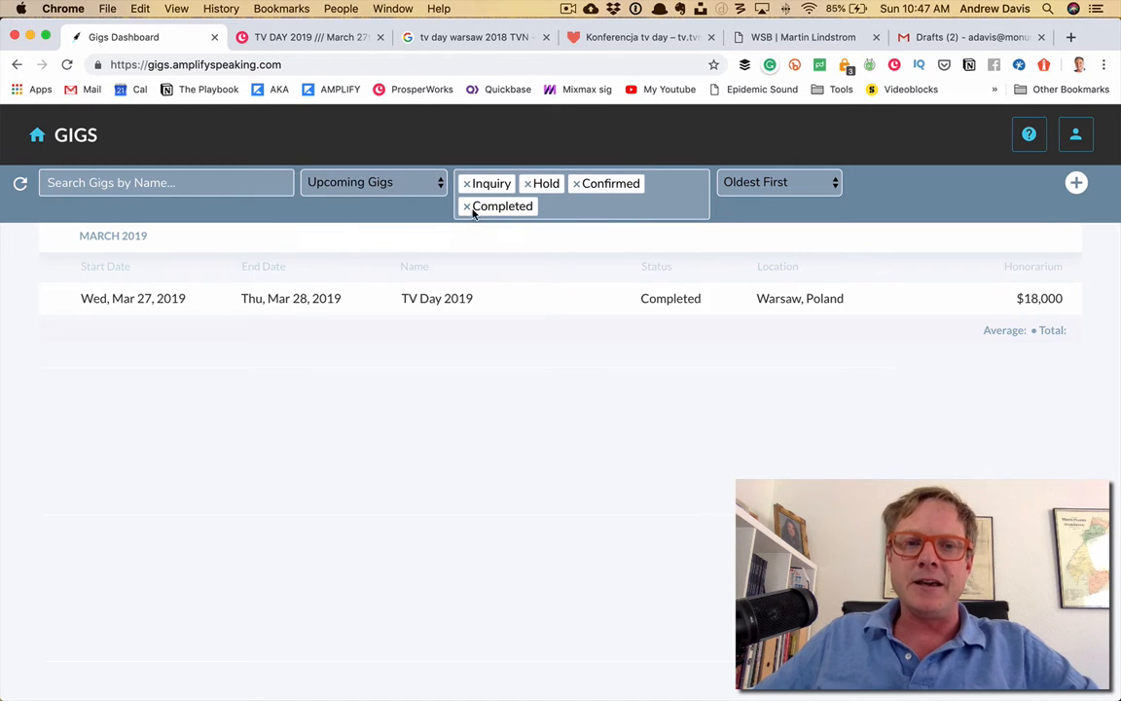
click(467, 209)
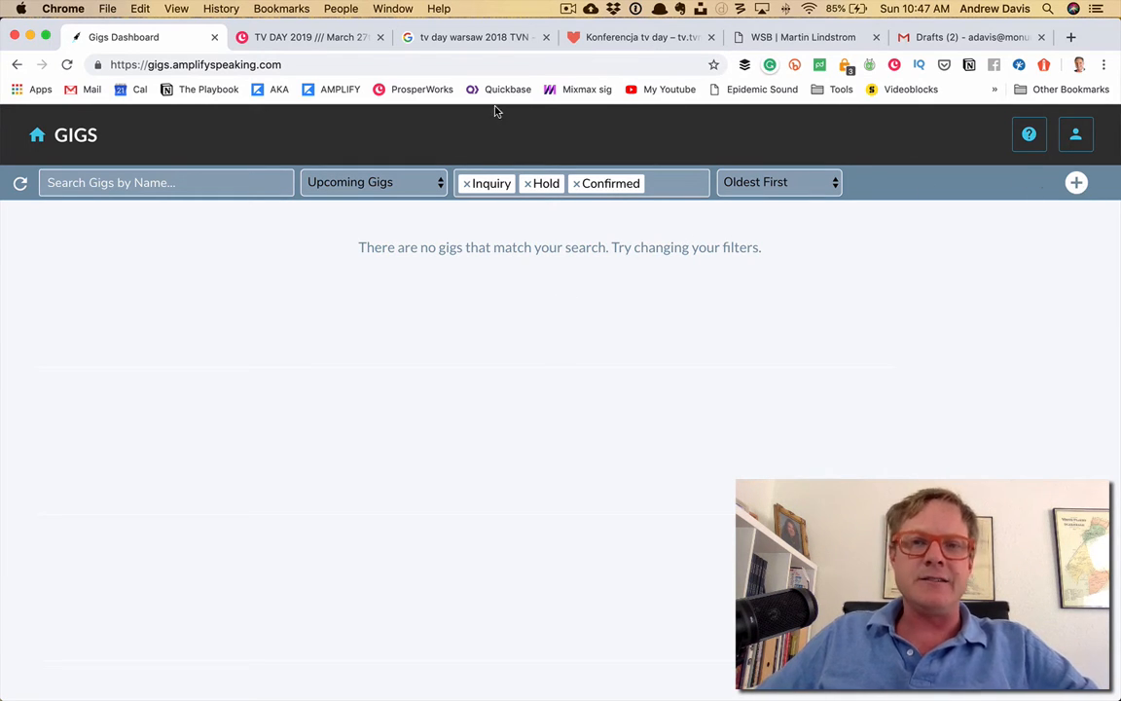
Step: Switch to Gmail and copy the submission details, from the name through the comments, out of the HOLD A DATE FORM draft
click(929, 37)
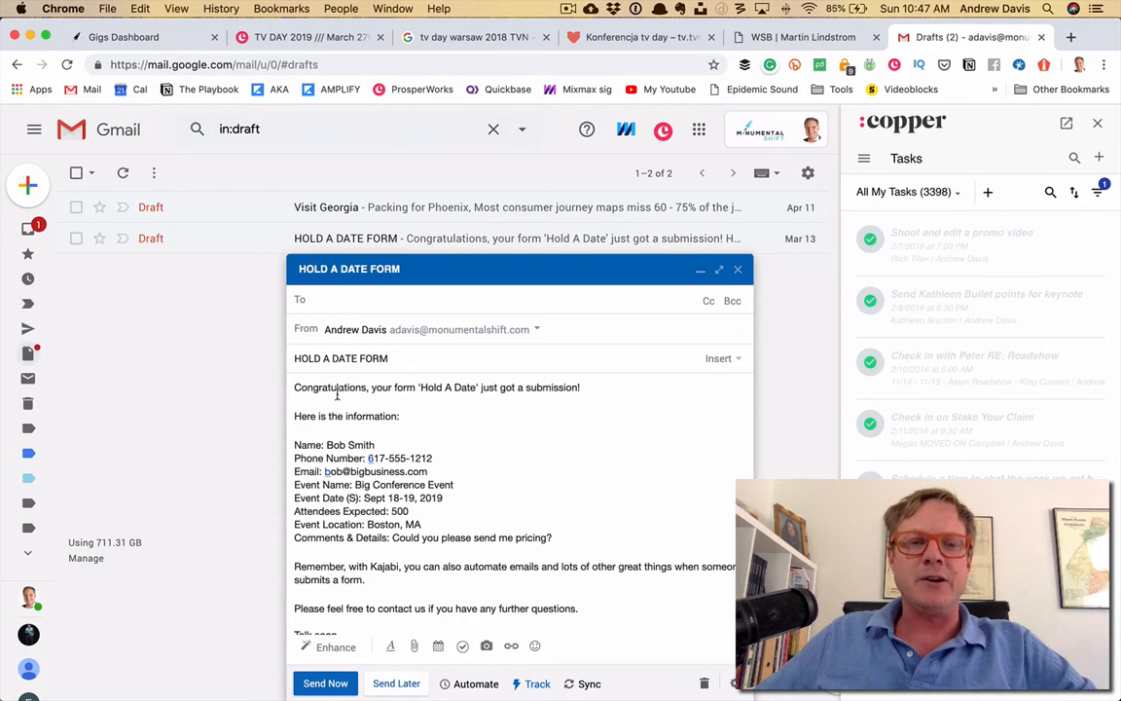
scroll(471, 451, down, 3)
scroll(471, 452, up, 3)
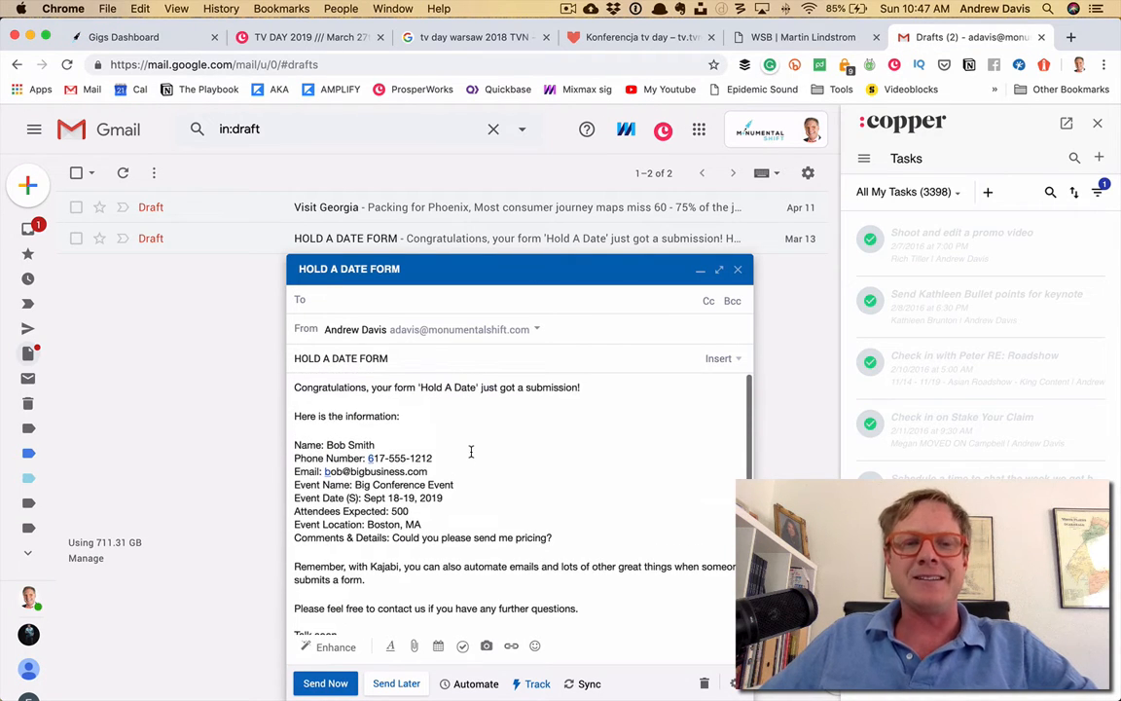
click(555, 535)
drag(560, 536, 289, 412)
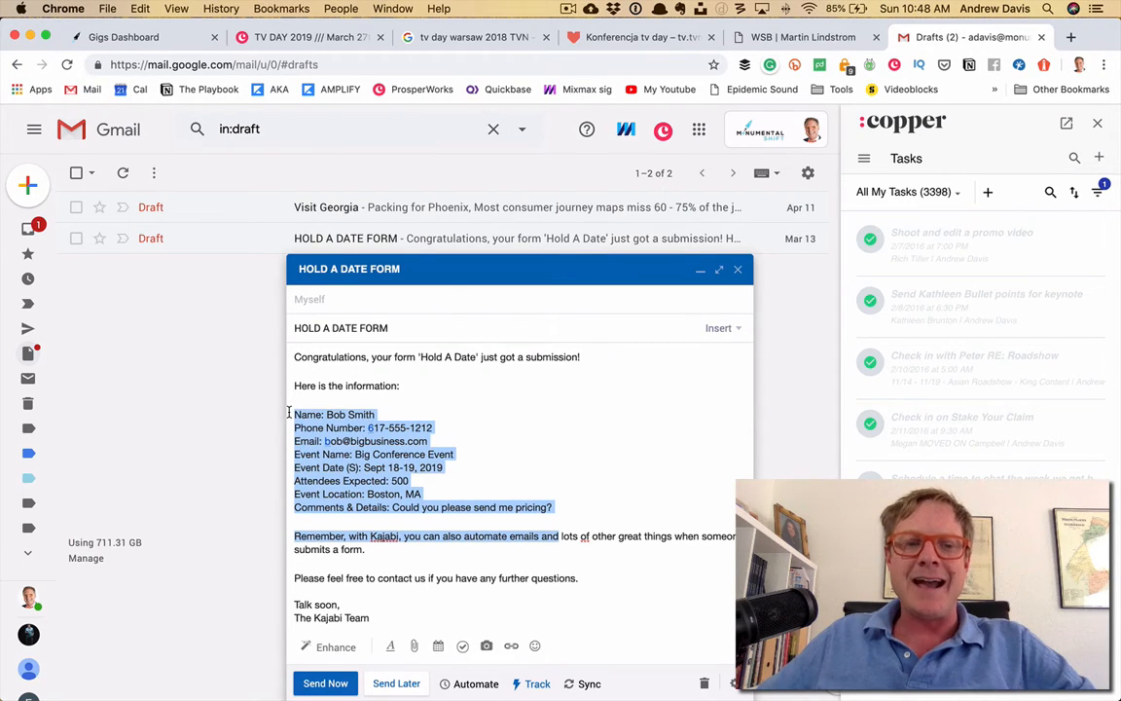
click(350, 400)
drag(555, 507, 292, 410)
key(super+c)
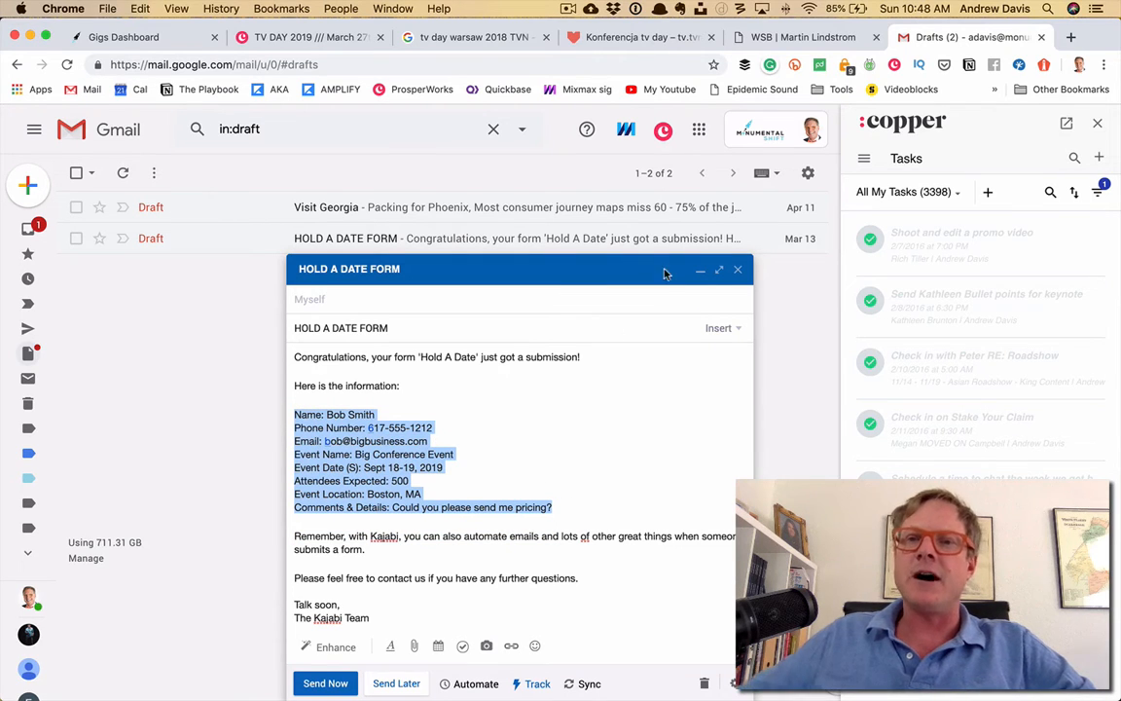
Step: Return to the Gigs dashboard, start a new gig and paste the copied submission details into its notes
click(127, 37)
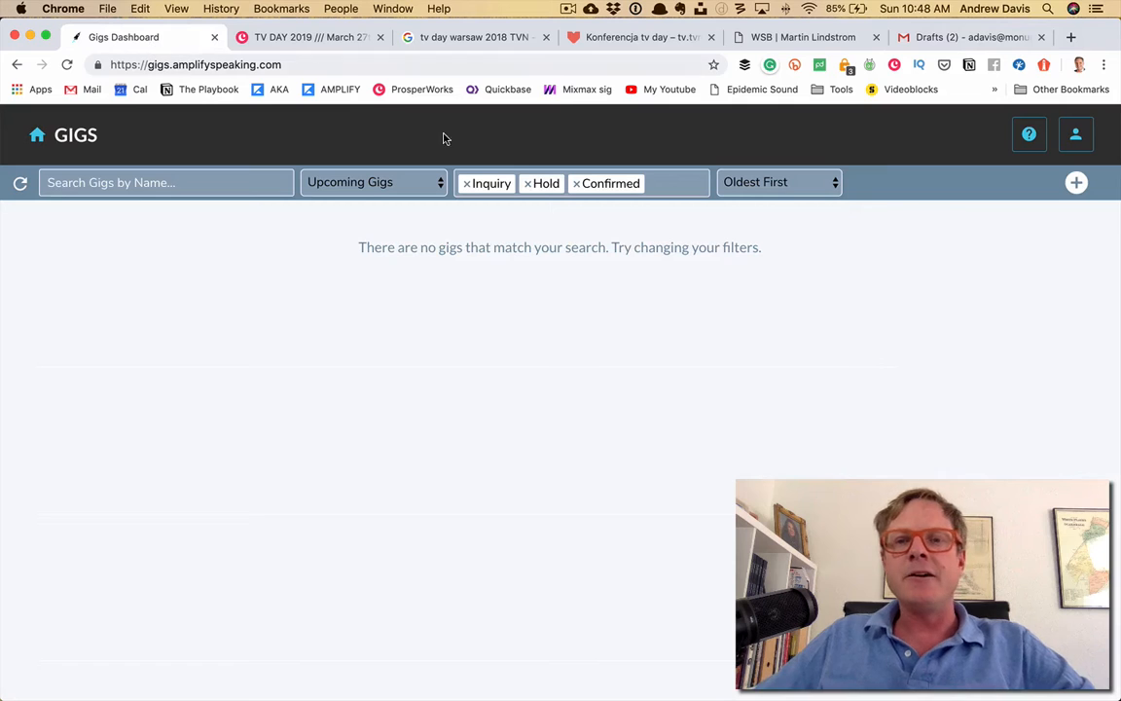
click(1075, 184)
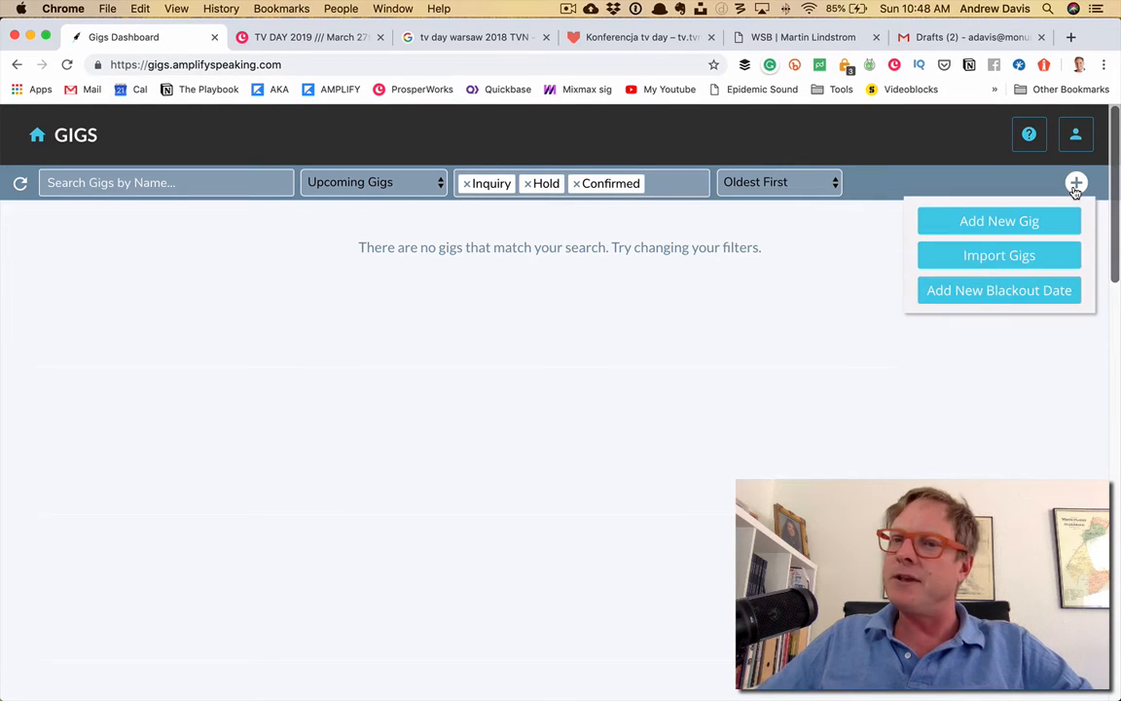
click(980, 233)
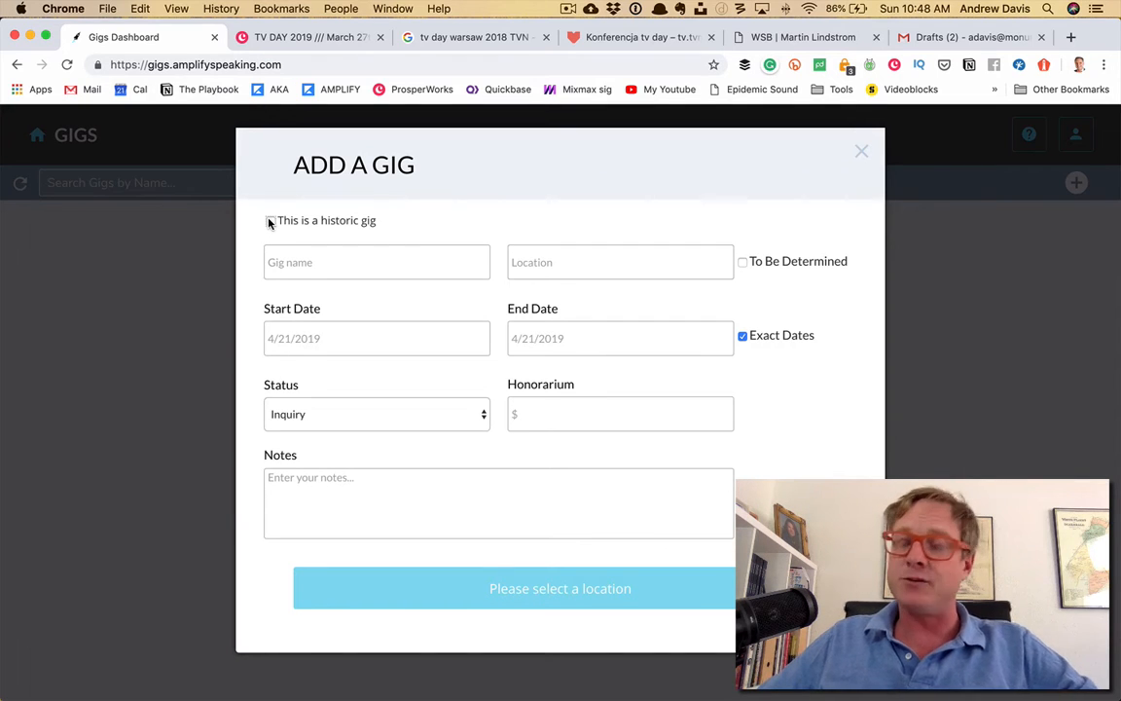
click(277, 485)
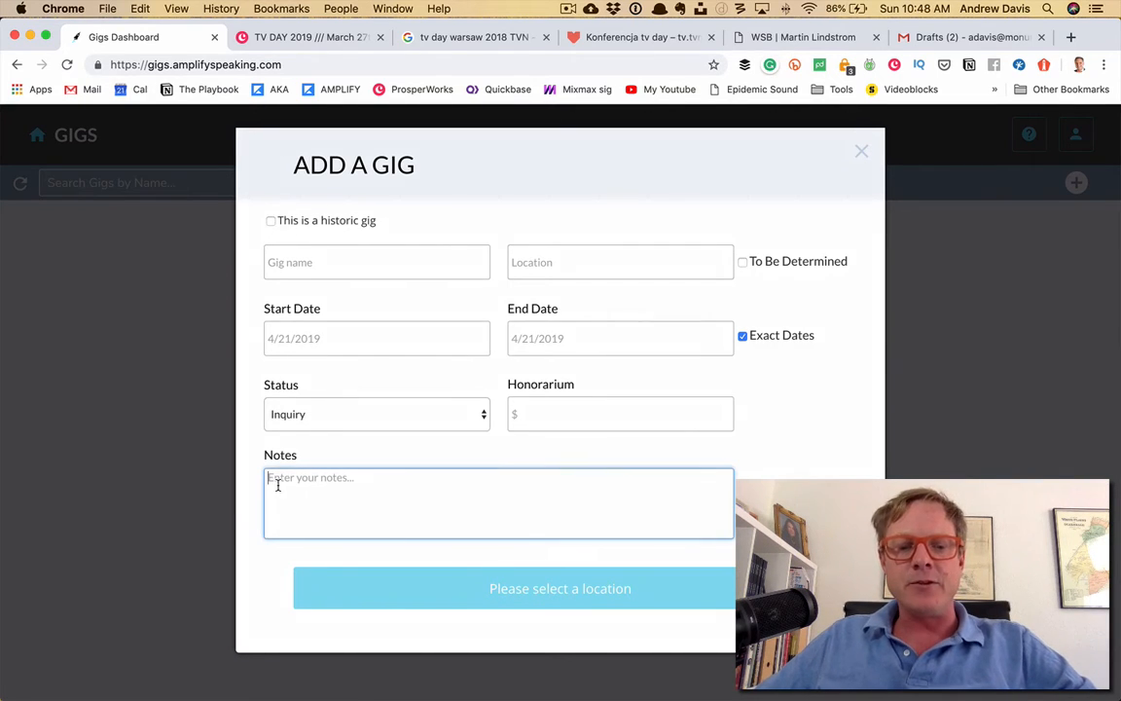
key(super+v)
scroll(482, 500, up, 3)
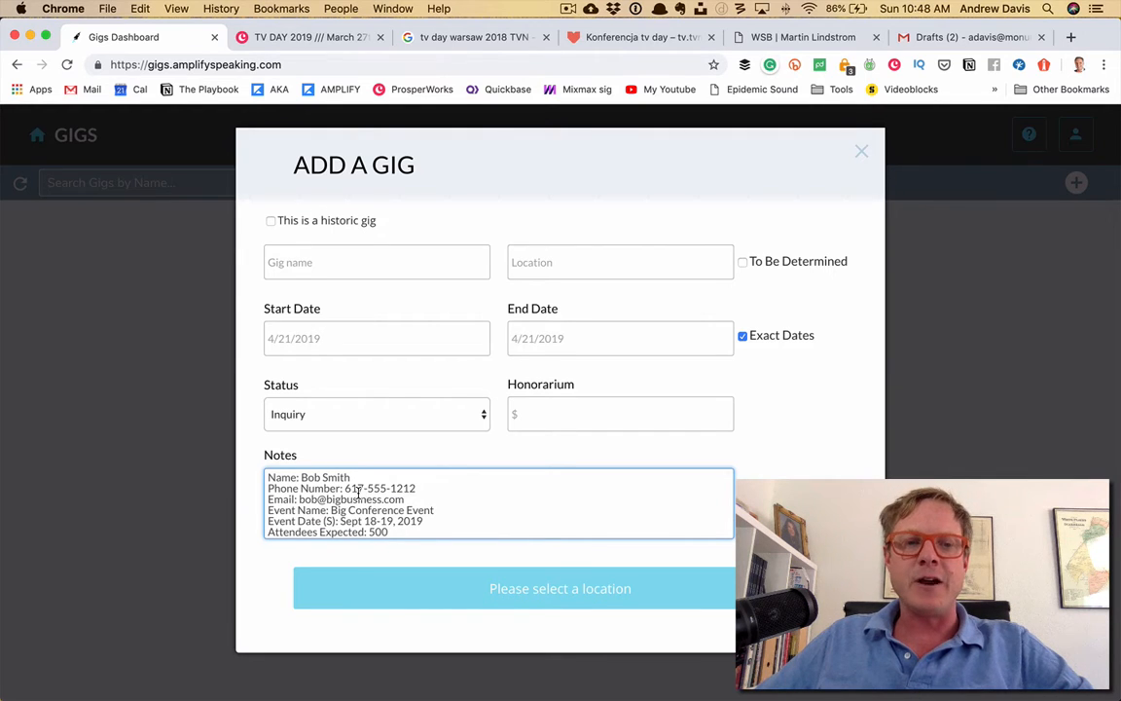
Step: Copy the event name from the notes and use it as the gig name, Big Conference Event
drag(435, 510, 331, 509)
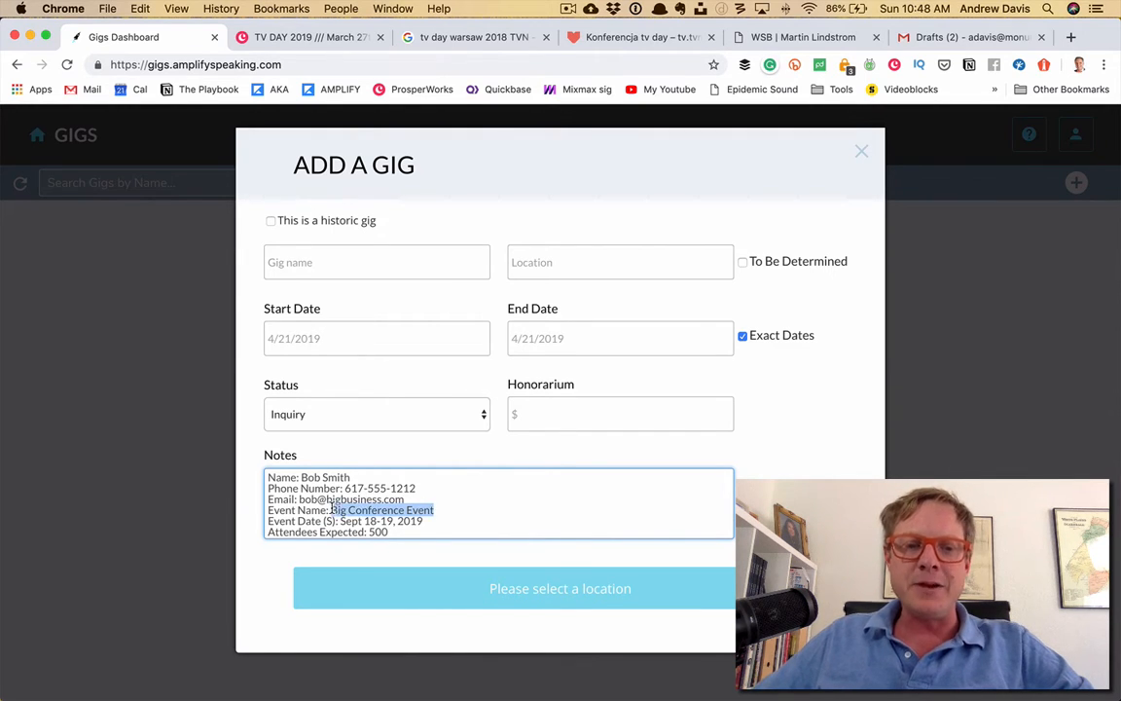
key(super+c)
click(316, 262)
key(super+v)
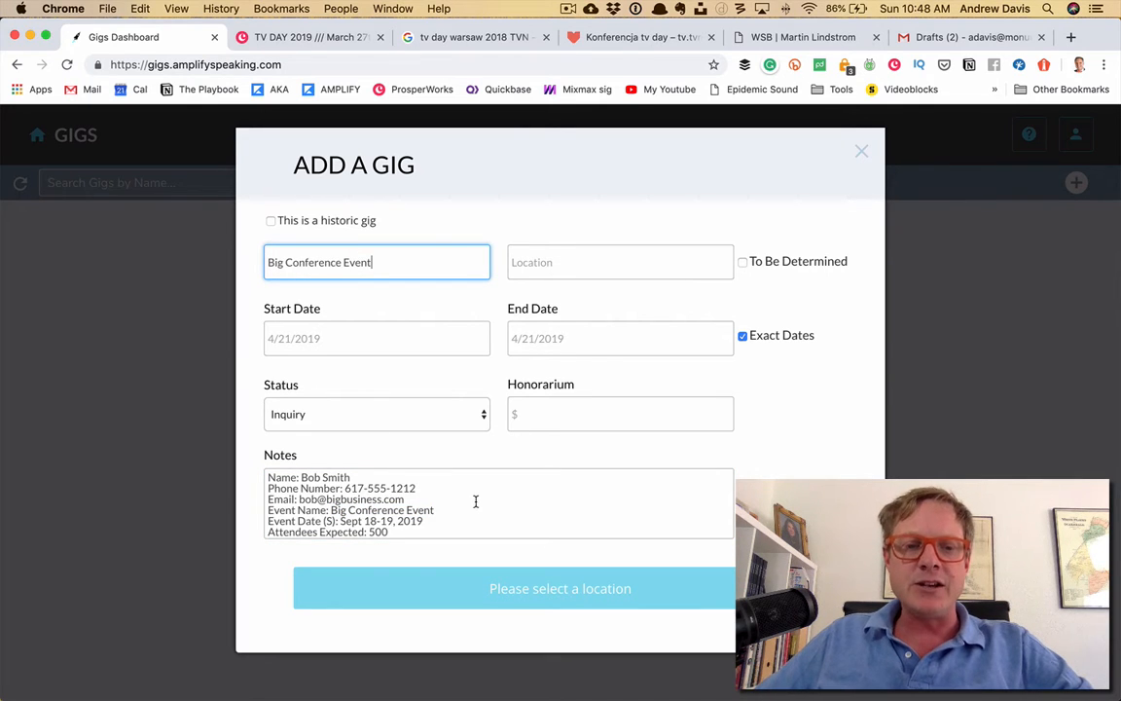
Step: Set the gig's location to Boston, MA, USA from the suggested places
scroll(476, 501, down, 2)
click(536, 265)
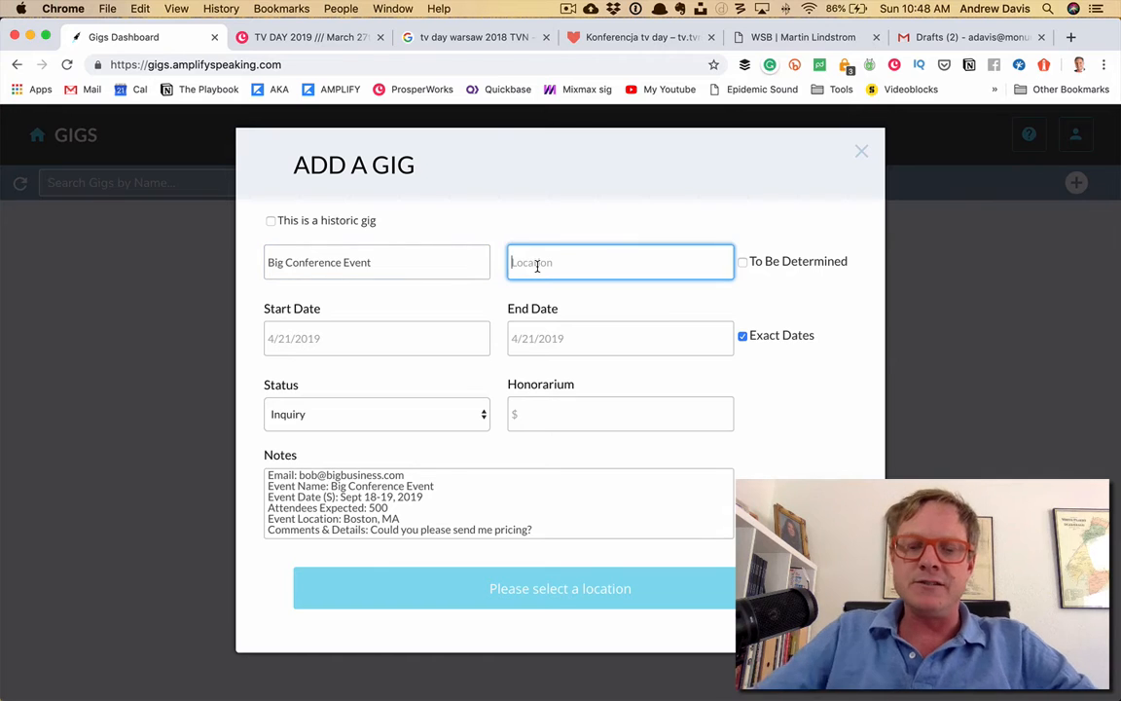
text(Boston)
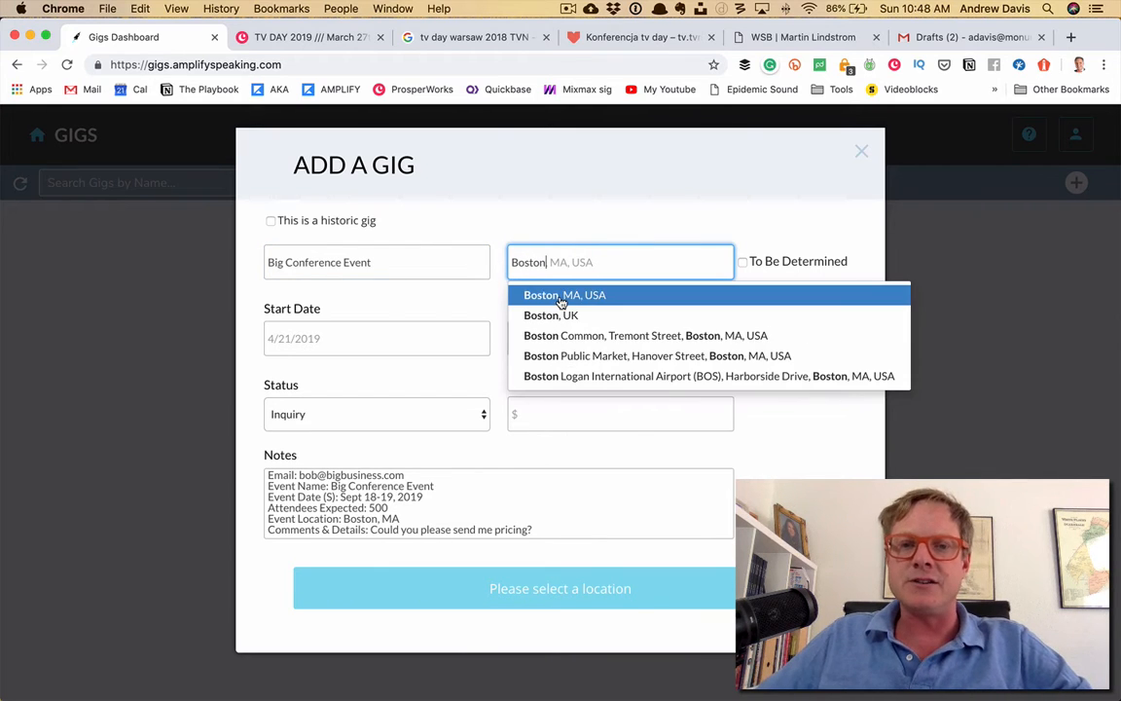
click(561, 296)
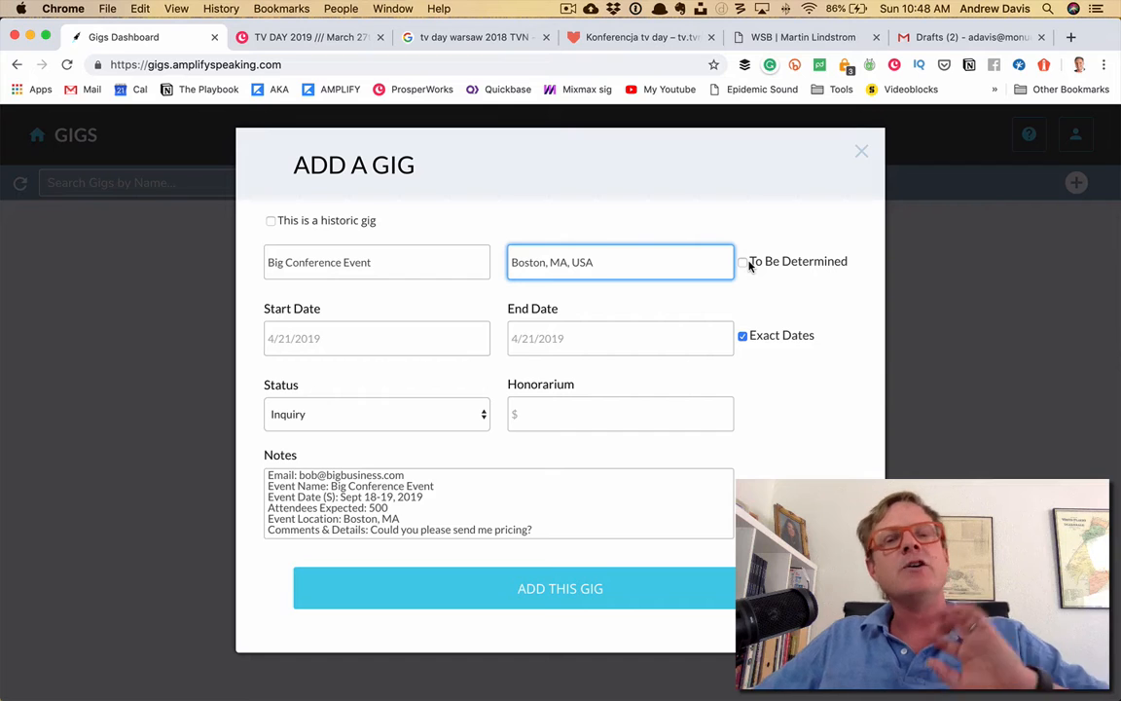
Step: Set the gig's dates to start on 9/18/2019 and end on 9/19/2019
click(303, 338)
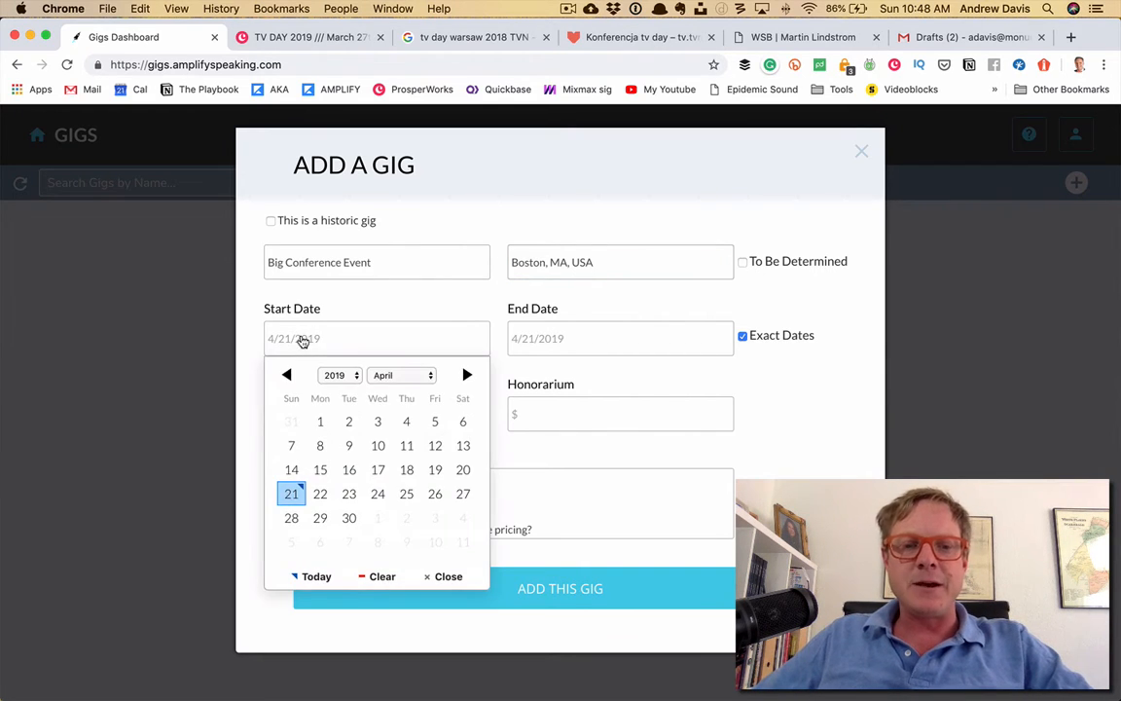
click(336, 375)
click(337, 375)
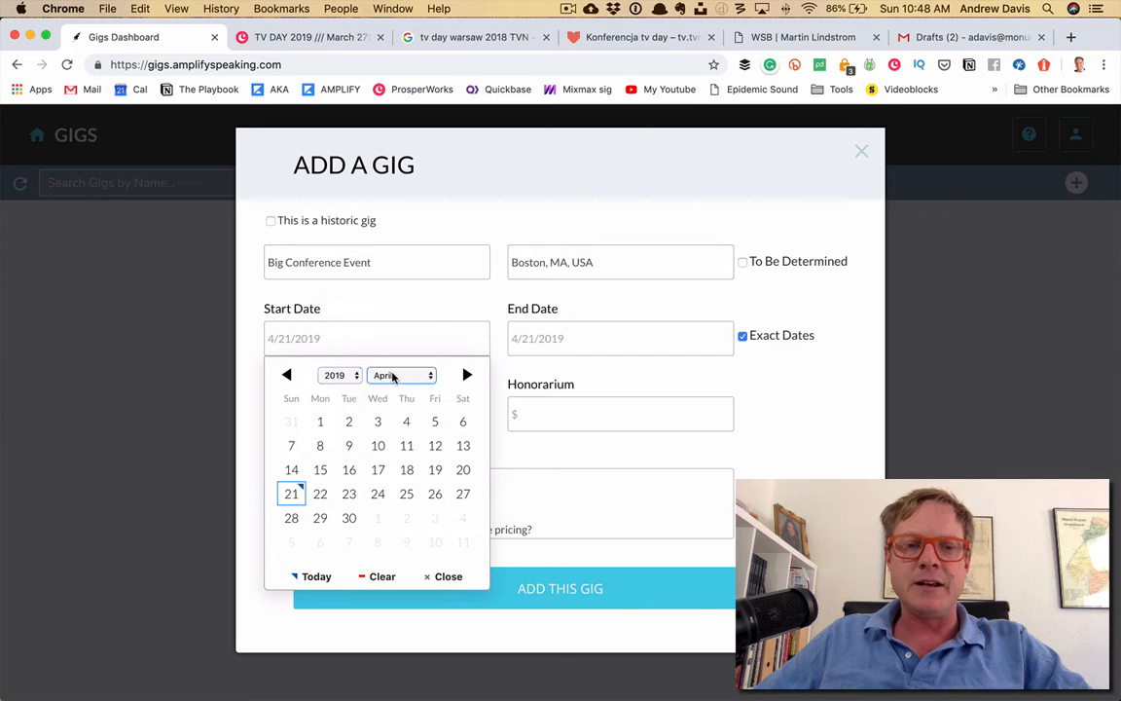
click(394, 376)
click(428, 434)
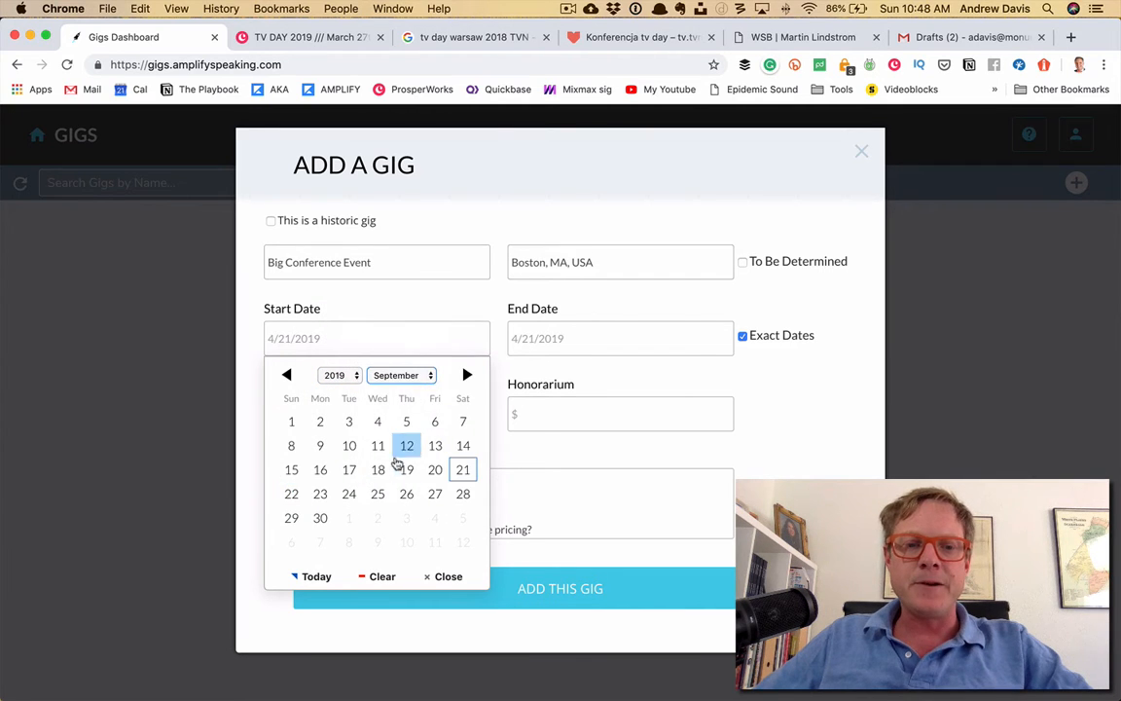
click(378, 470)
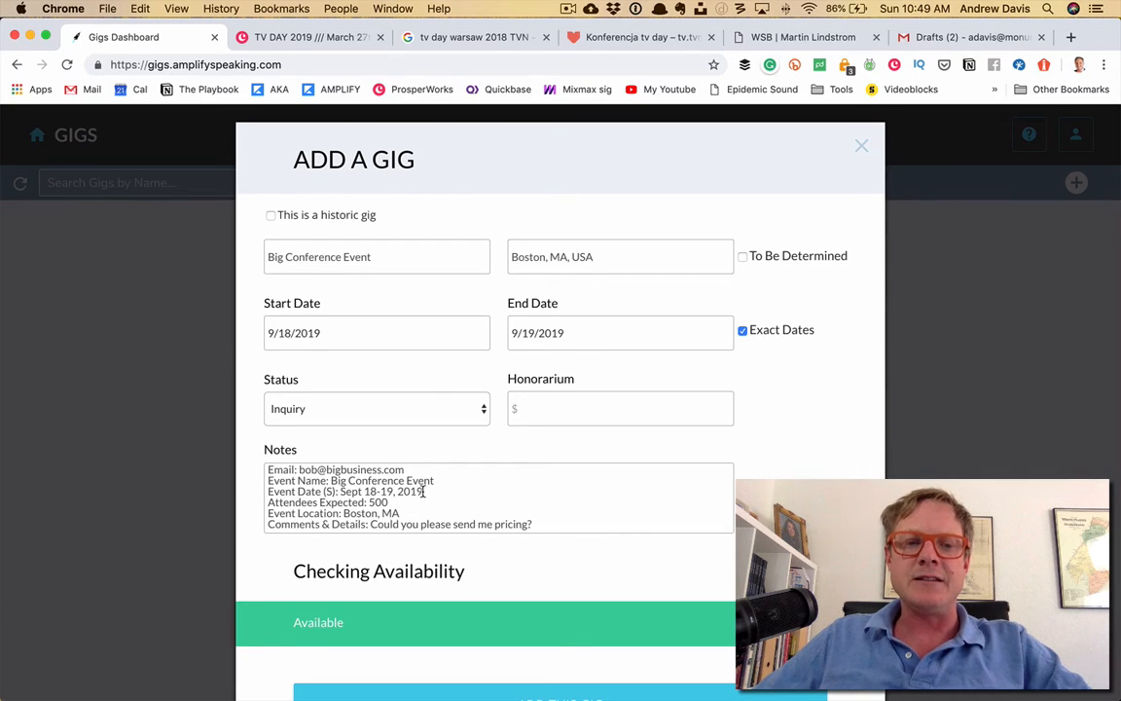
Step: Set the gig's status to Hold and its honorarium to $18,000
click(371, 408)
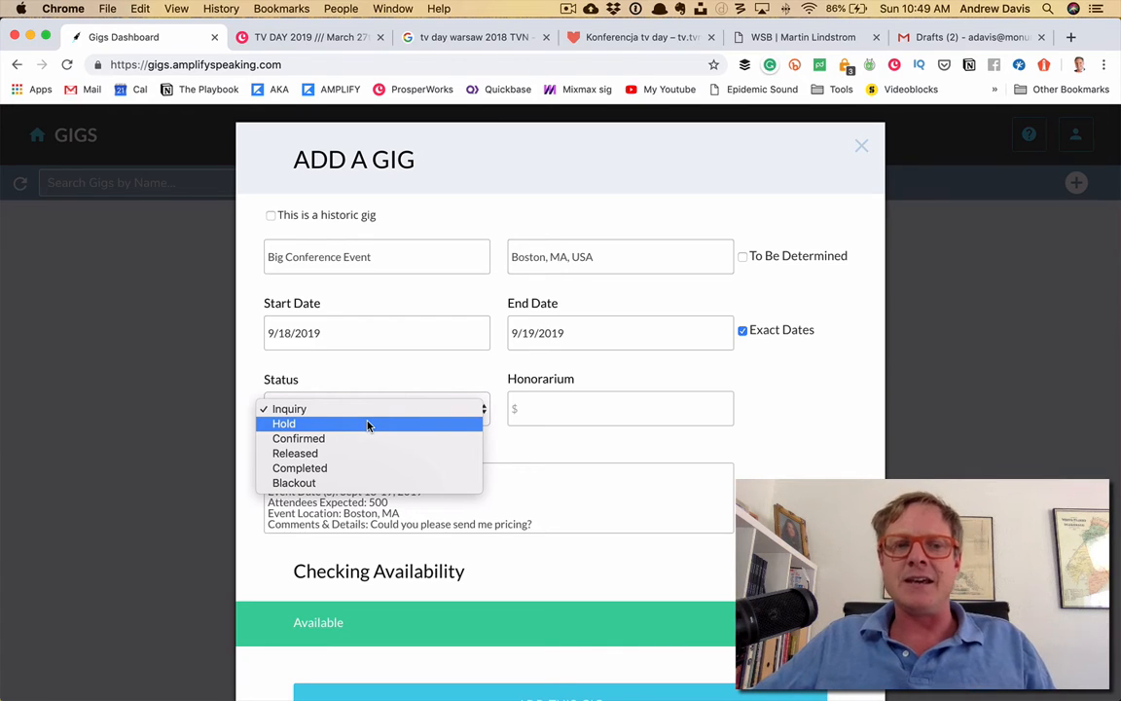
click(368, 424)
click(371, 415)
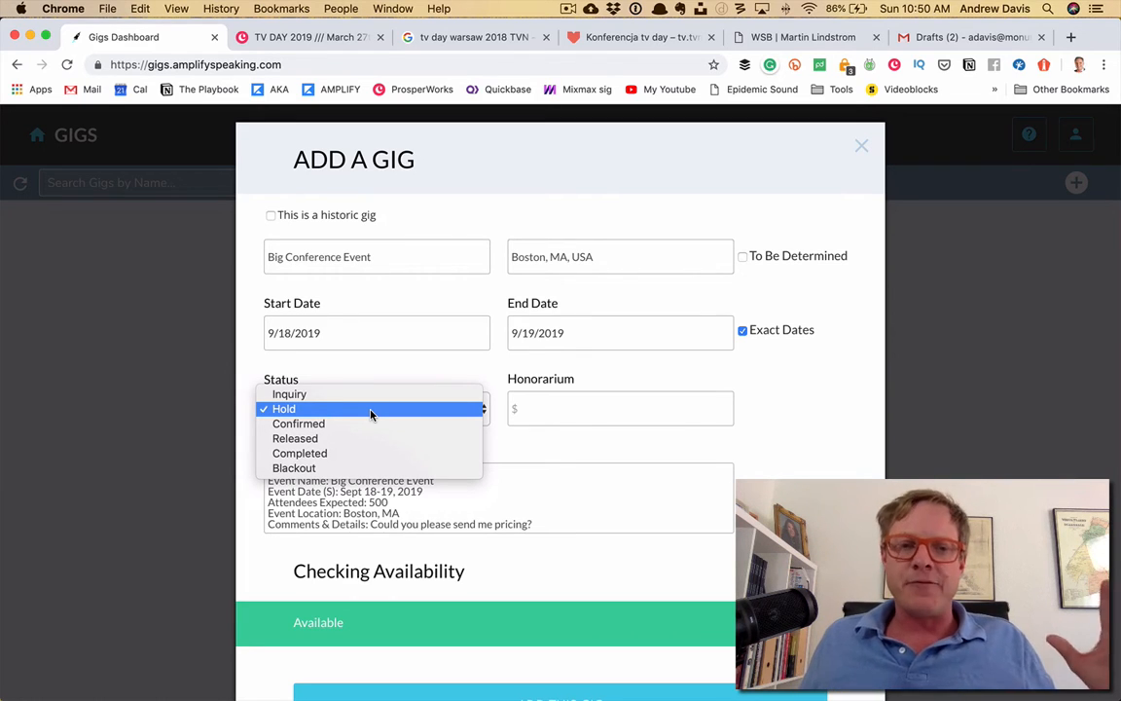
click(371, 413)
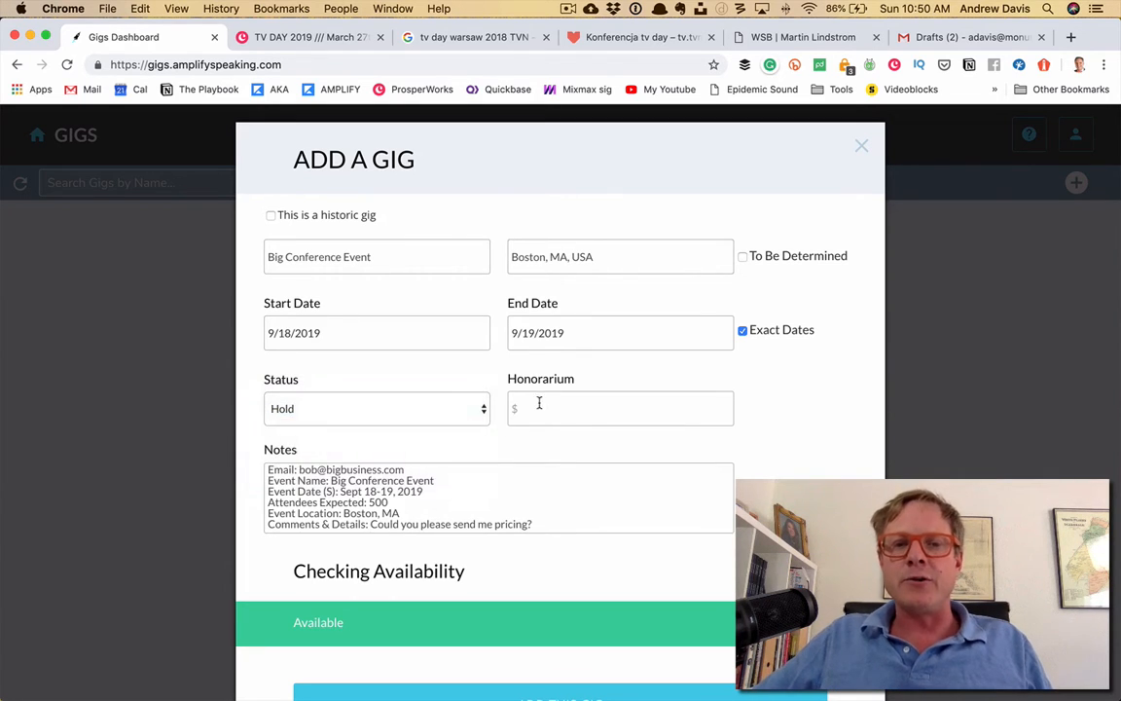
click(541, 408)
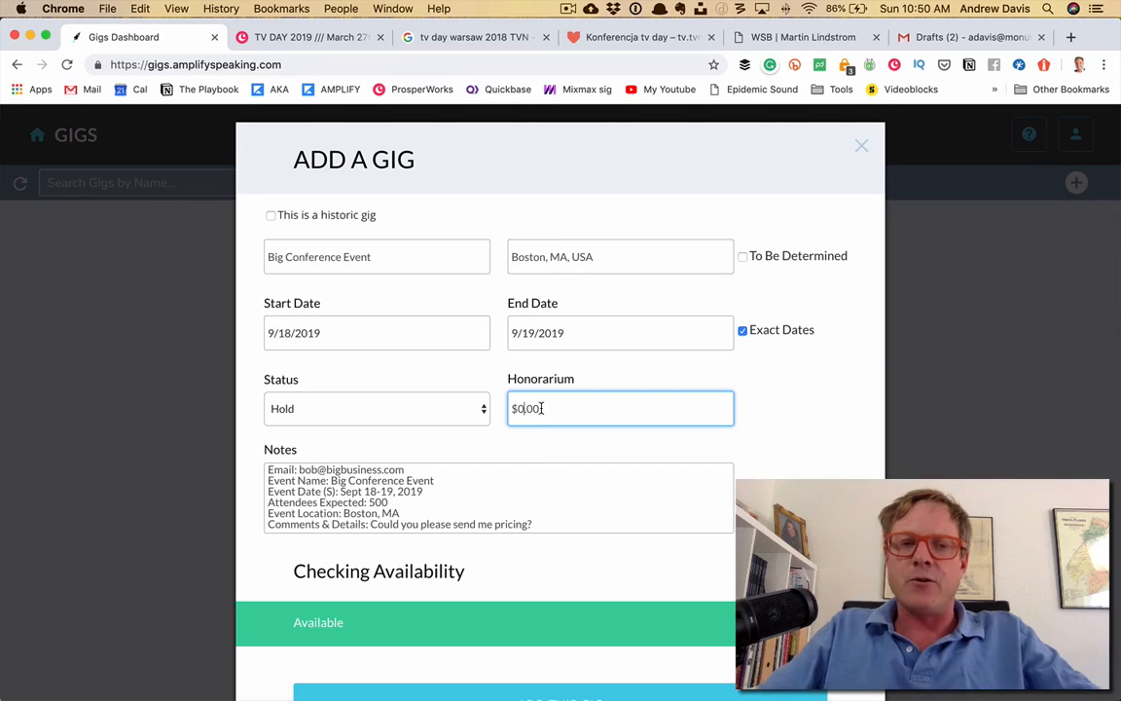
text(18000)
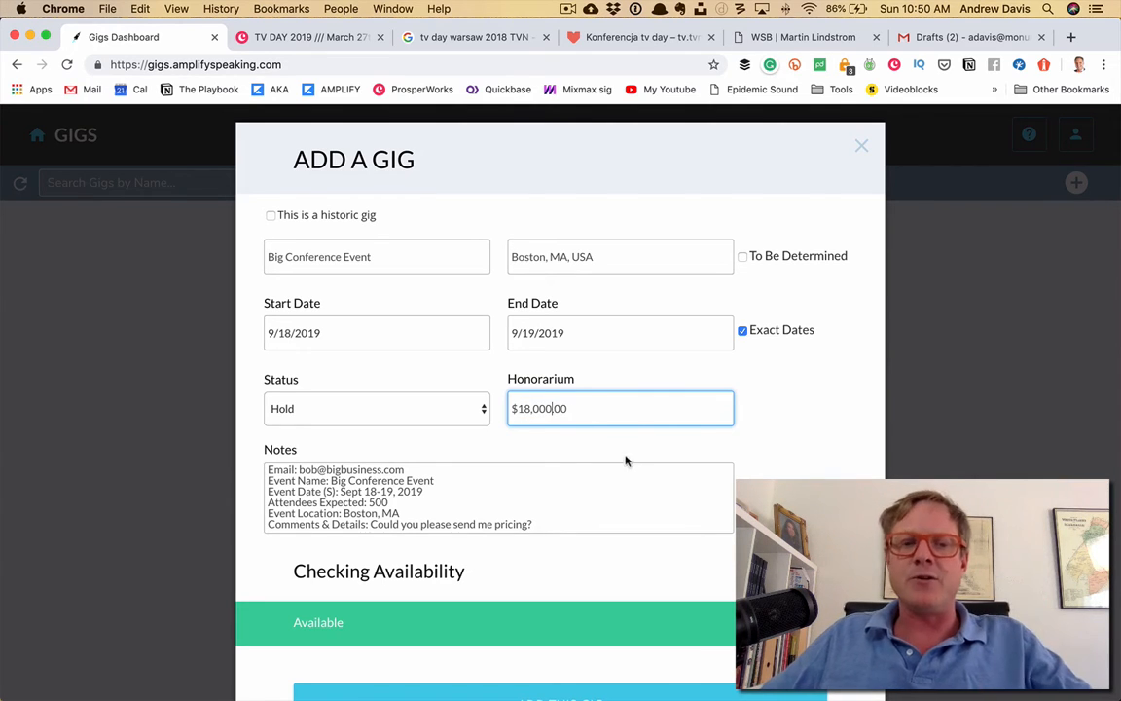
Step: Check the availability for the chosen dates, add the gig and look over its details page
scroll(648, 480, down, 3)
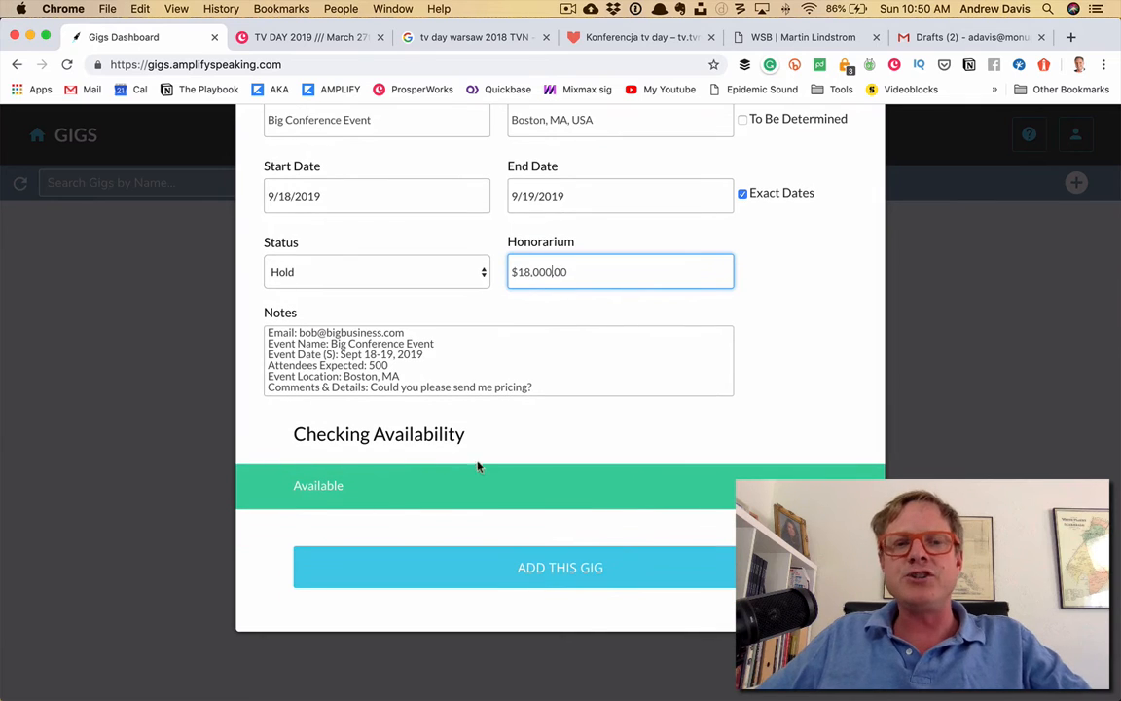
scroll(393, 468, up, 1)
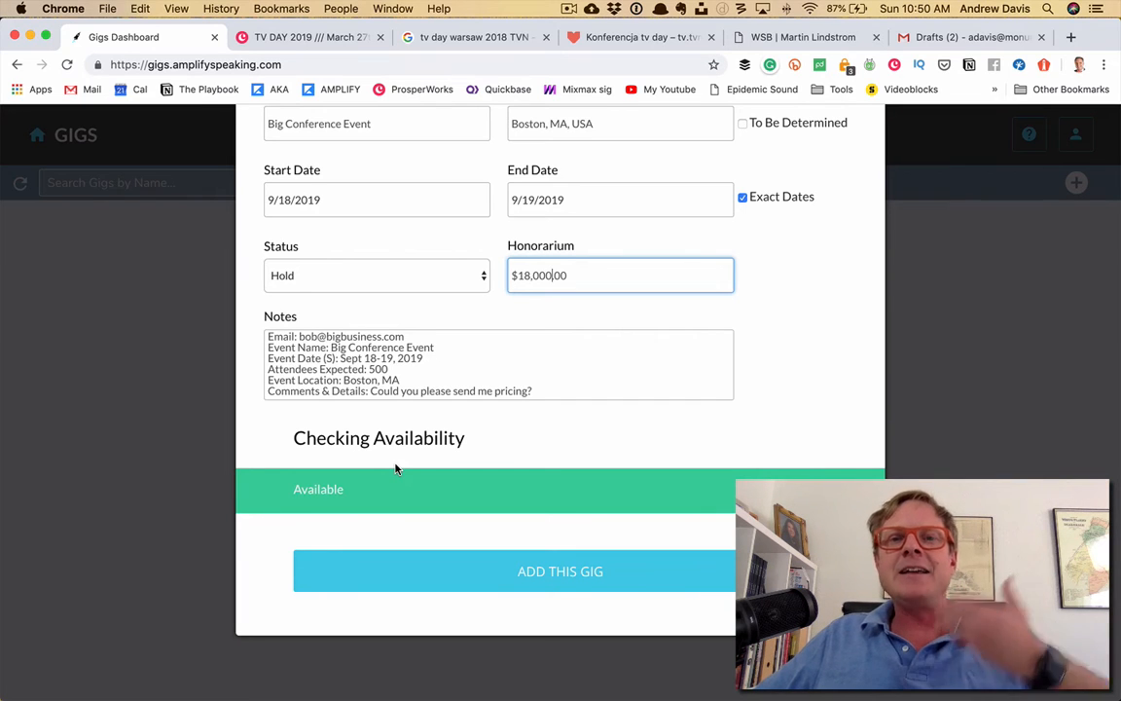
scroll(419, 469, down, 2)
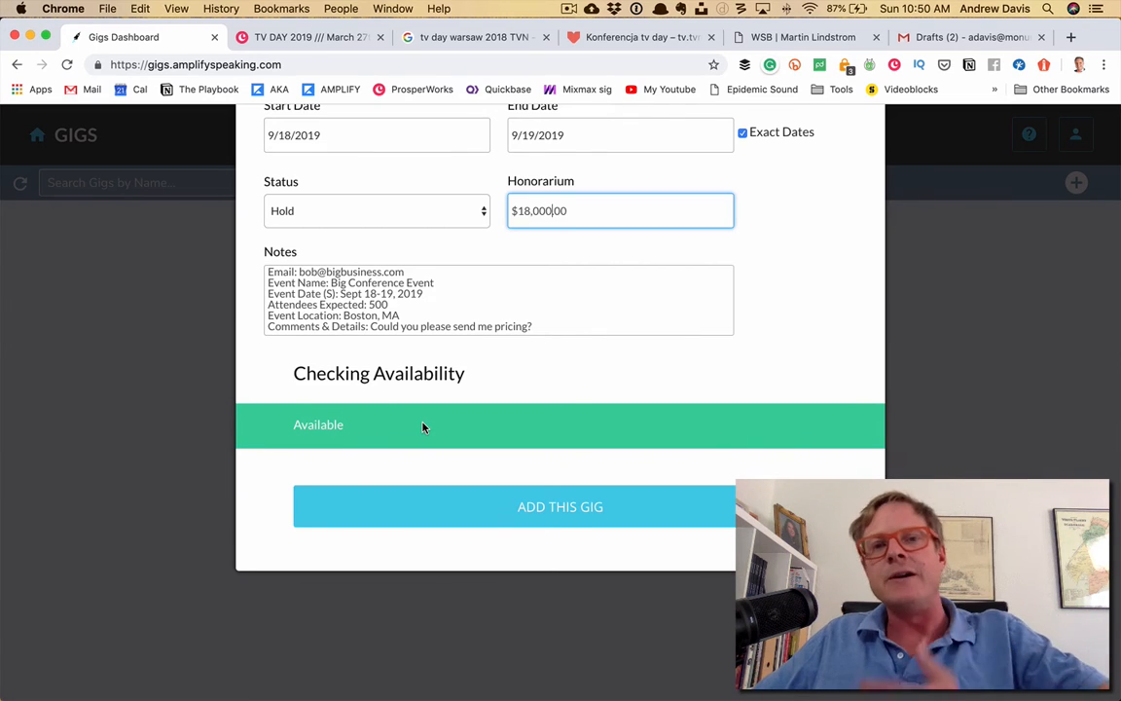
click(512, 519)
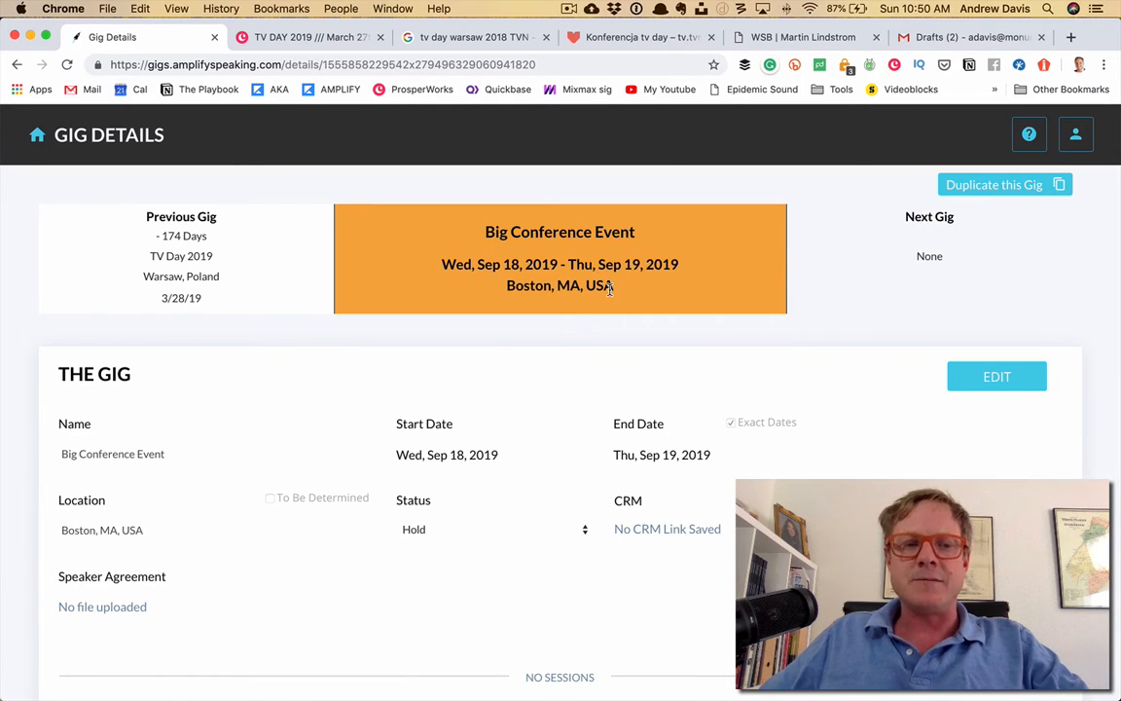
scroll(609, 288, down, 3)
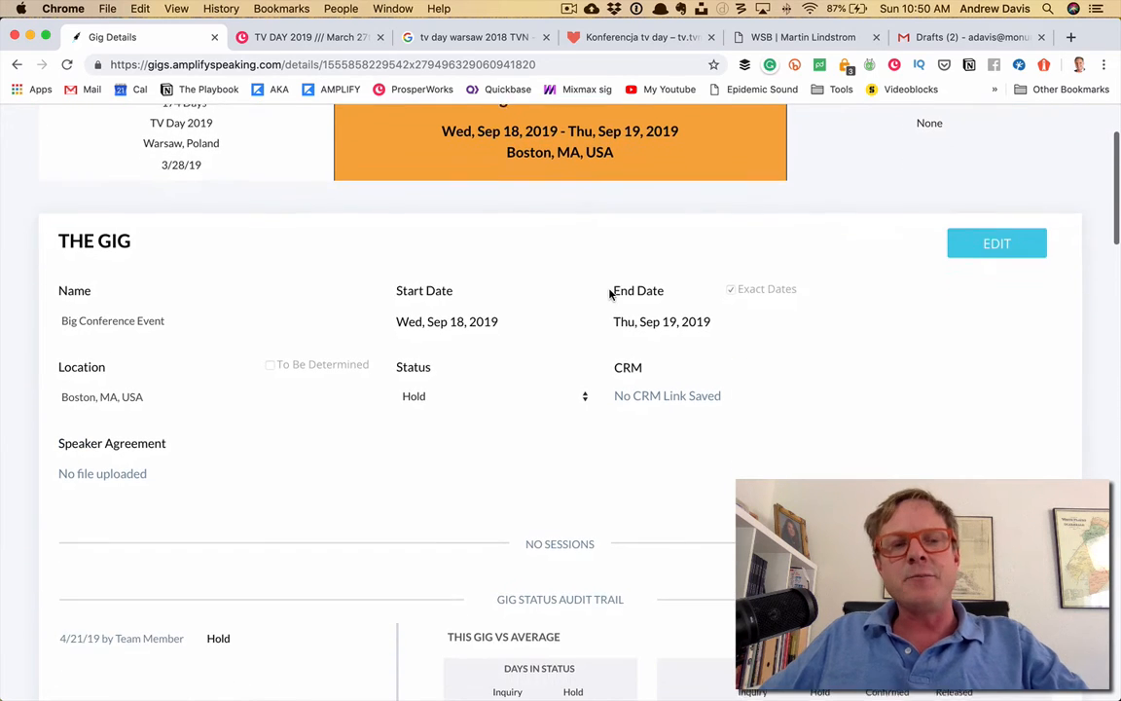
scroll(610, 294, down, 4)
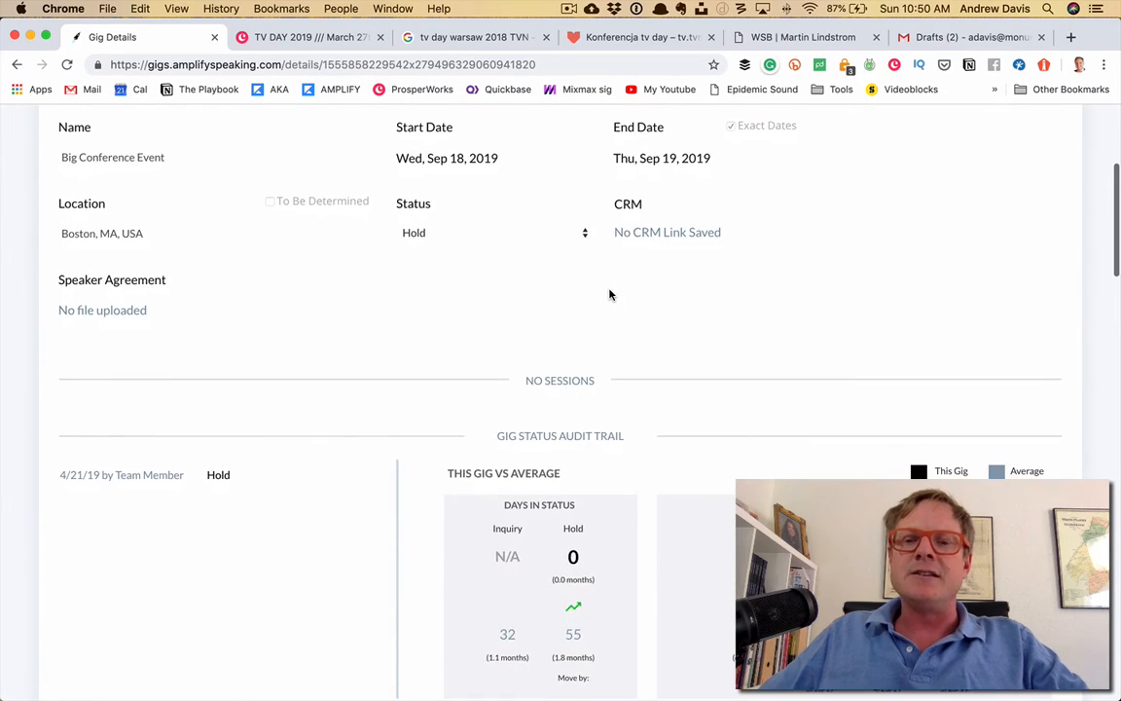
Step: Open the gig's client details for editing and copy the contact's full name from the notes into Client Contact
scroll(610, 293, down, 3)
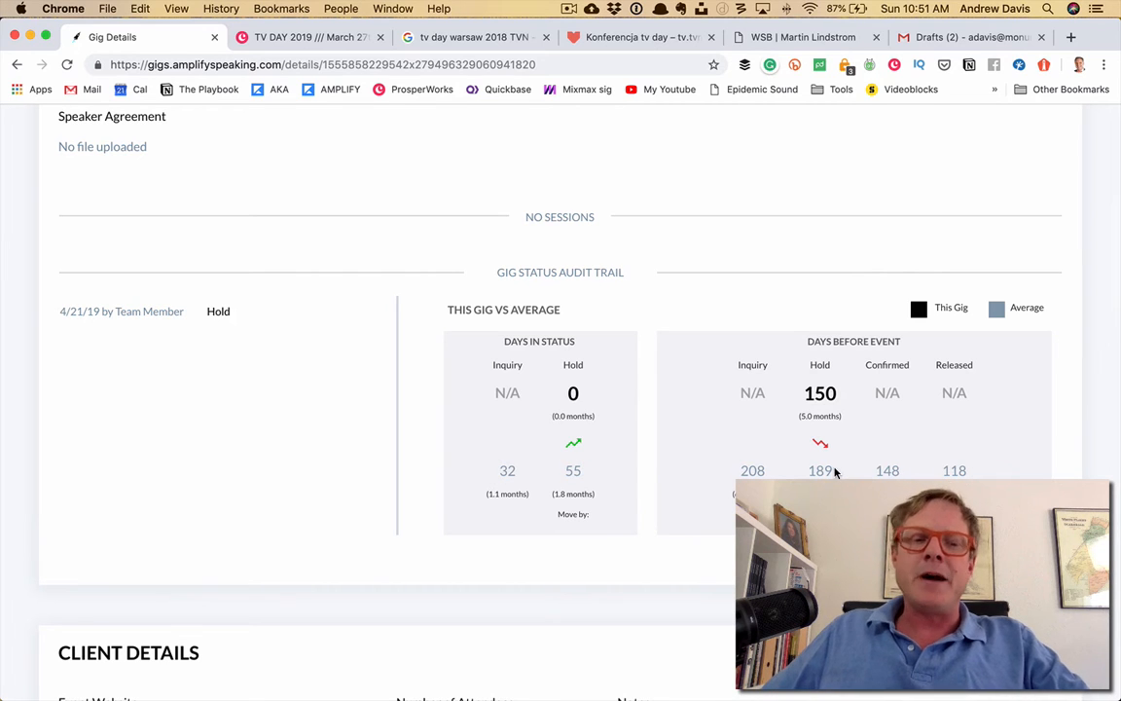
scroll(835, 472, down, 1)
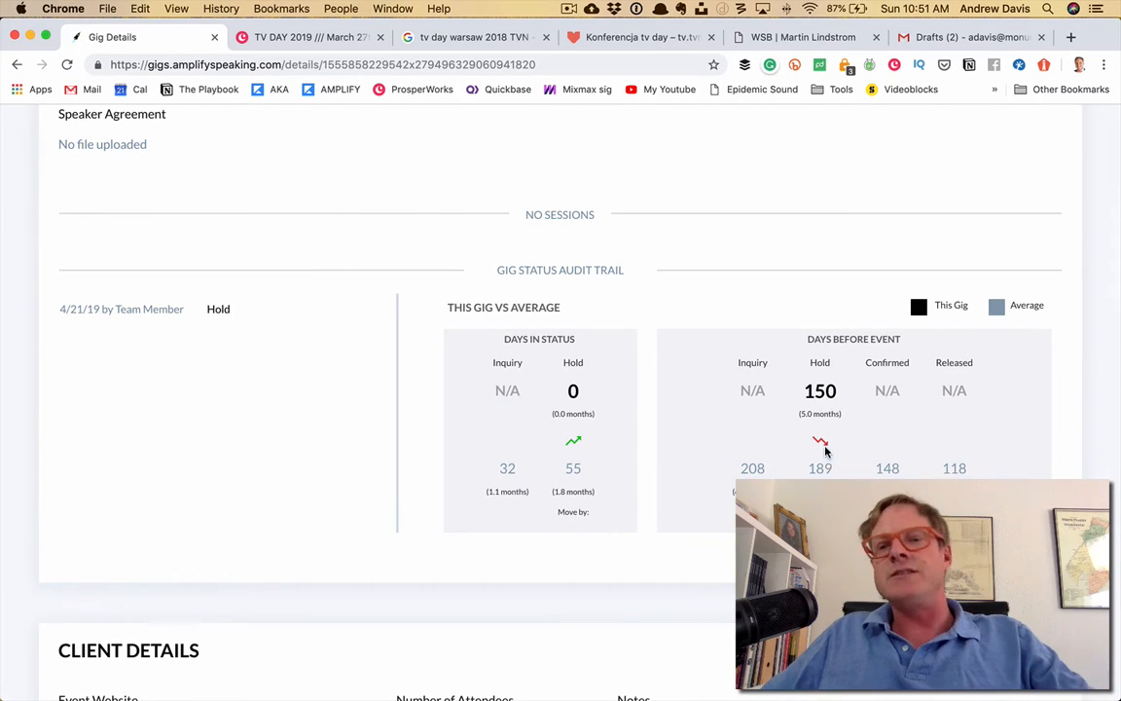
scroll(825, 450, down, 5)
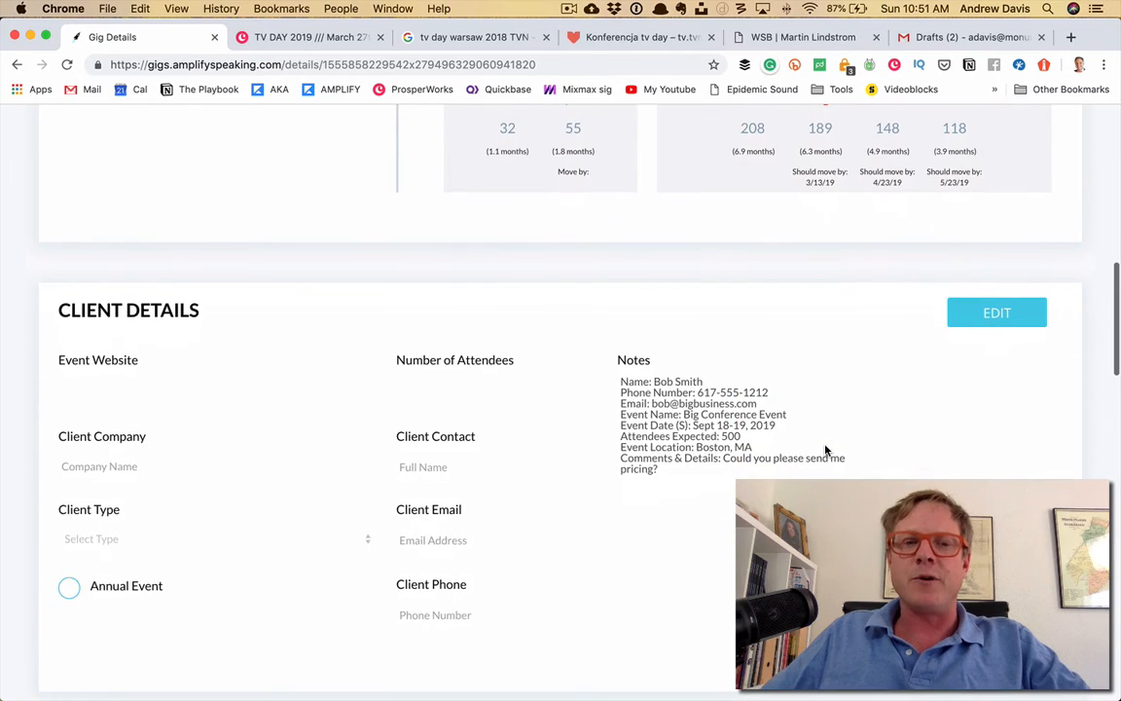
scroll(824, 450, down, 1)
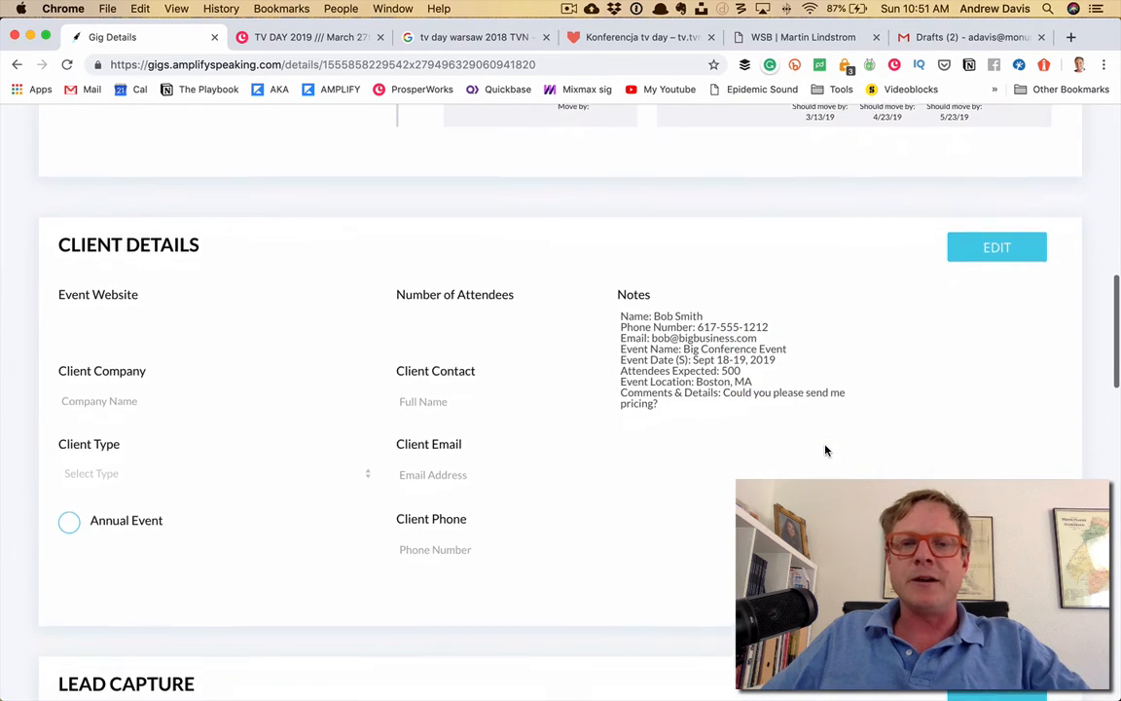
click(986, 250)
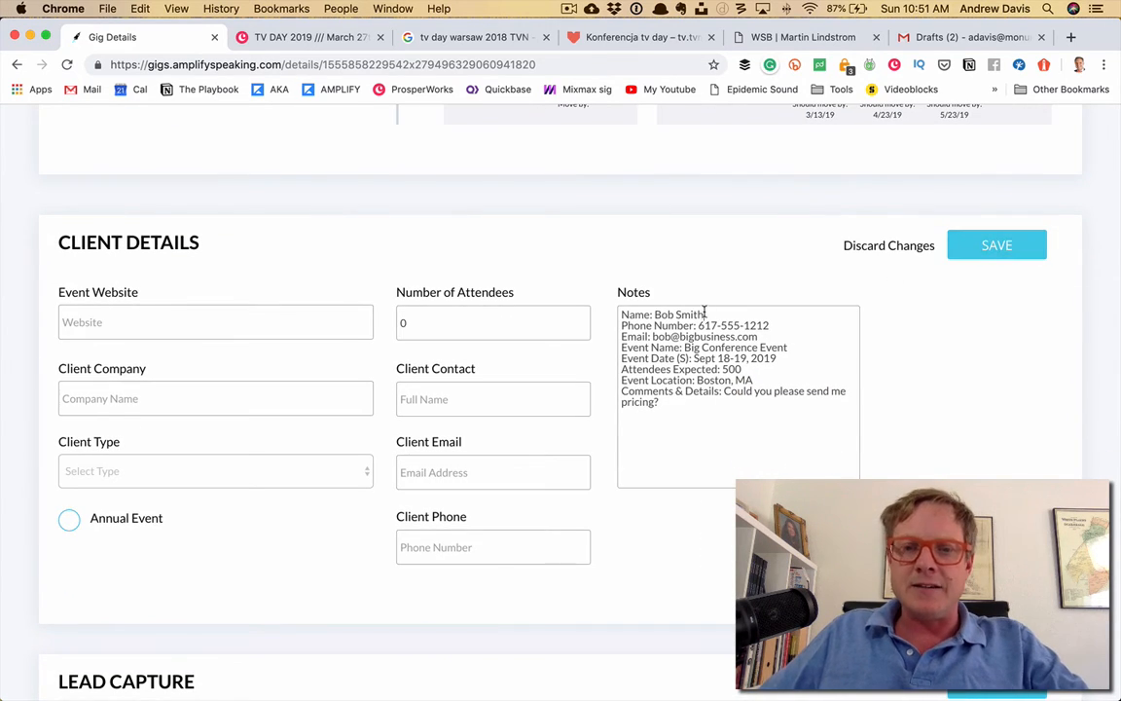
drag(704, 313, 654, 313)
key(super+c)
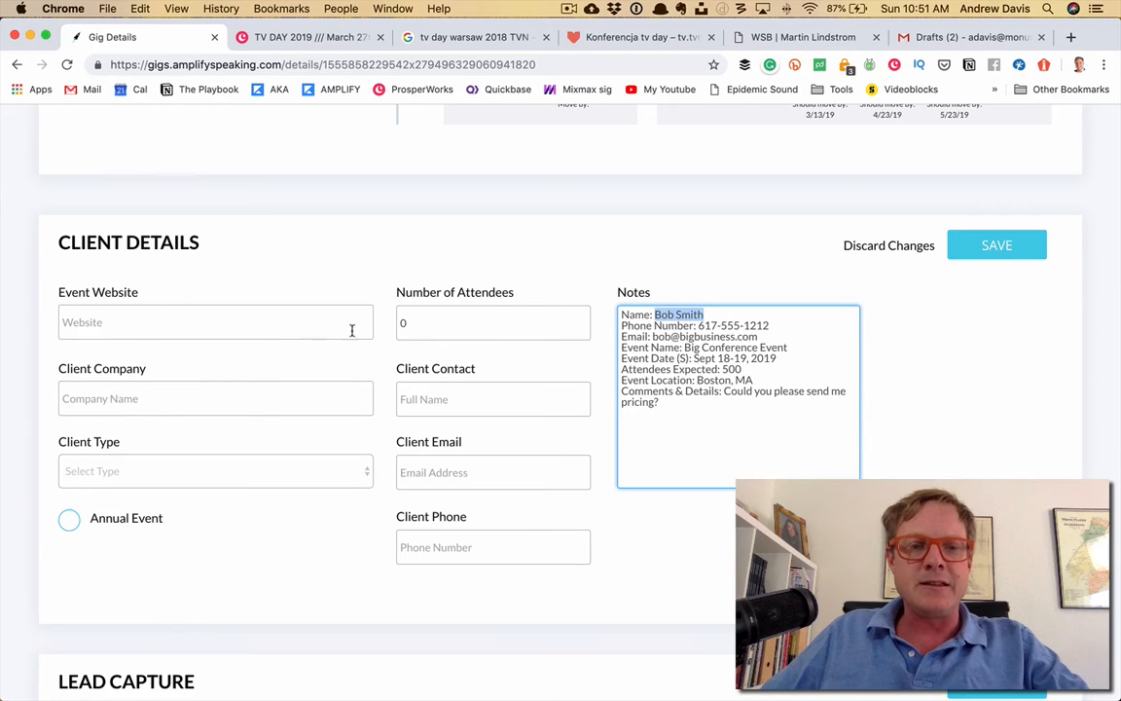
click(473, 398)
key(super+v)
Step: Copy the client's email address and phone number from the notes into the Client Email and Client Phone fields
click(776, 335)
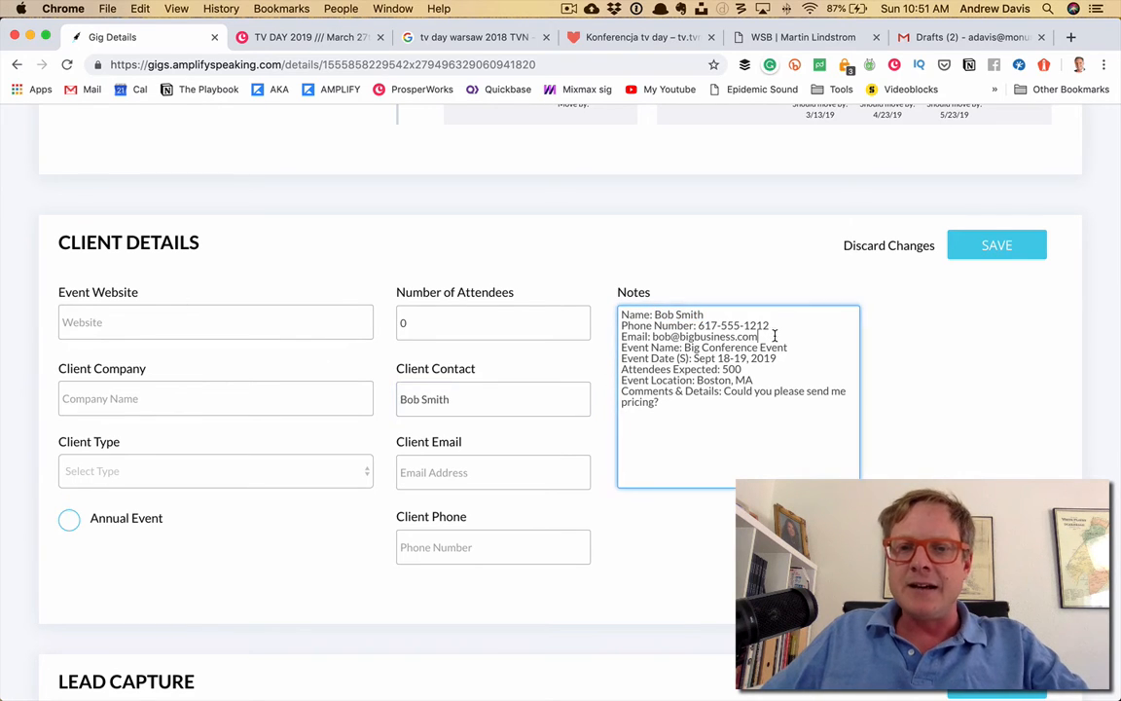
drag(764, 336, 661, 338)
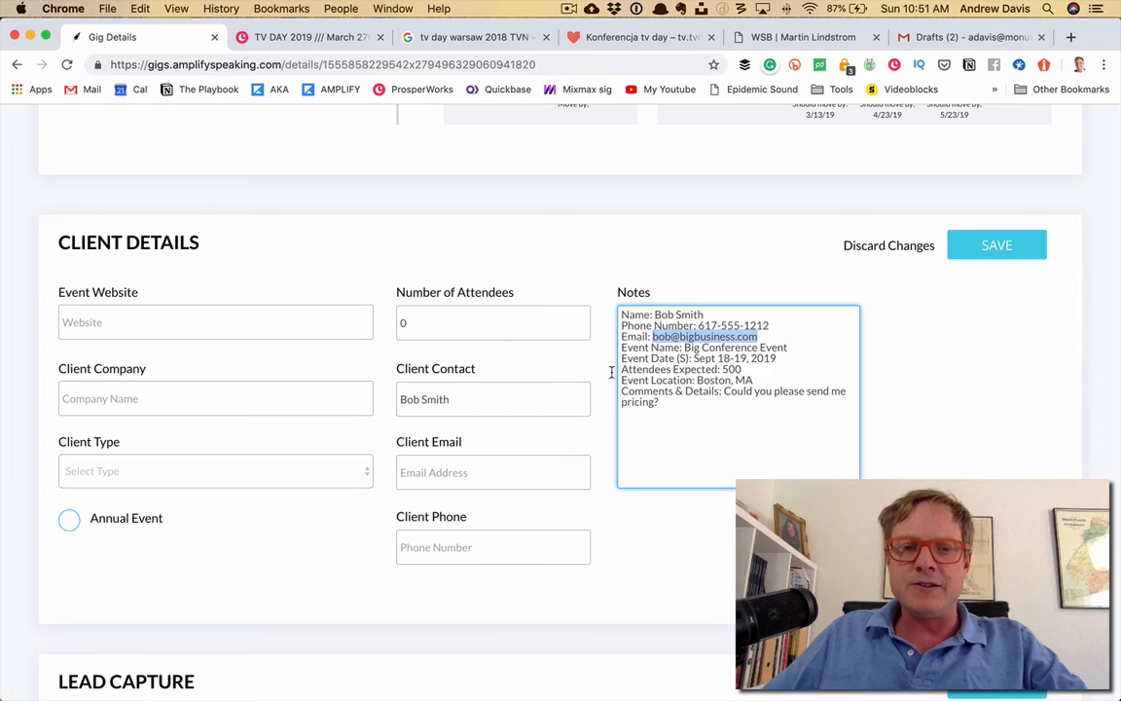
click(445, 476)
key(super+v)
drag(778, 325, 706, 329)
key(super+c)
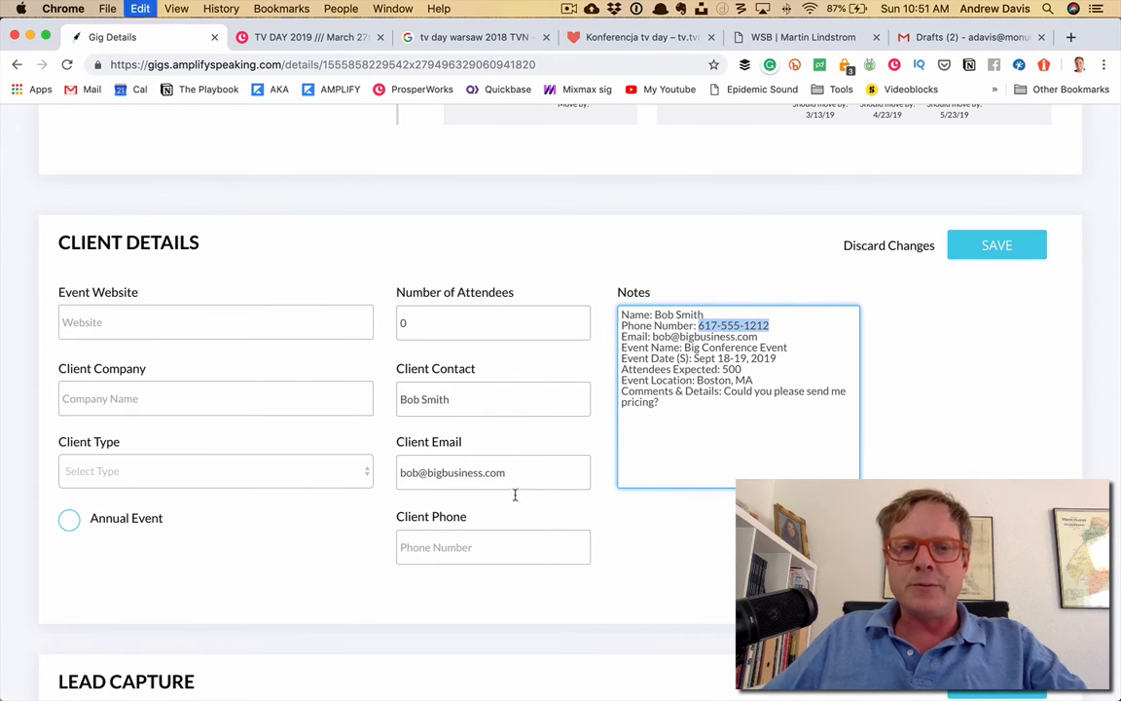
click(453, 542)
key(super+v)
Step: Set the number of attendees to 500 and enter Big Business as the client company
click(447, 314)
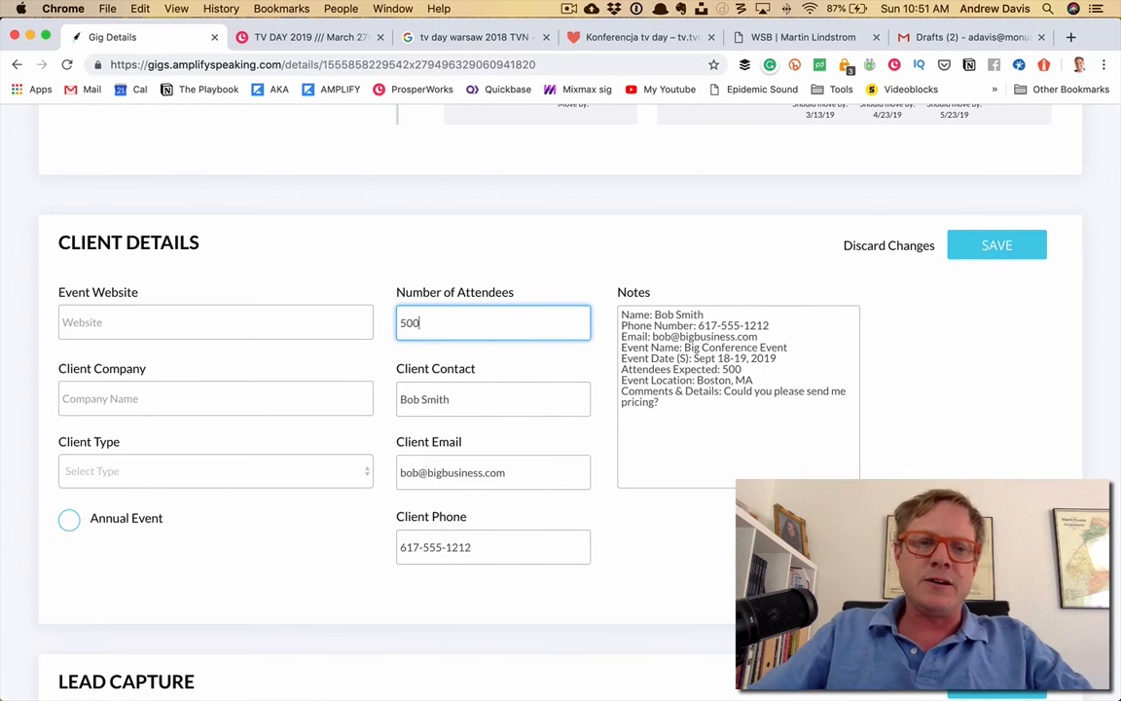
click(204, 325)
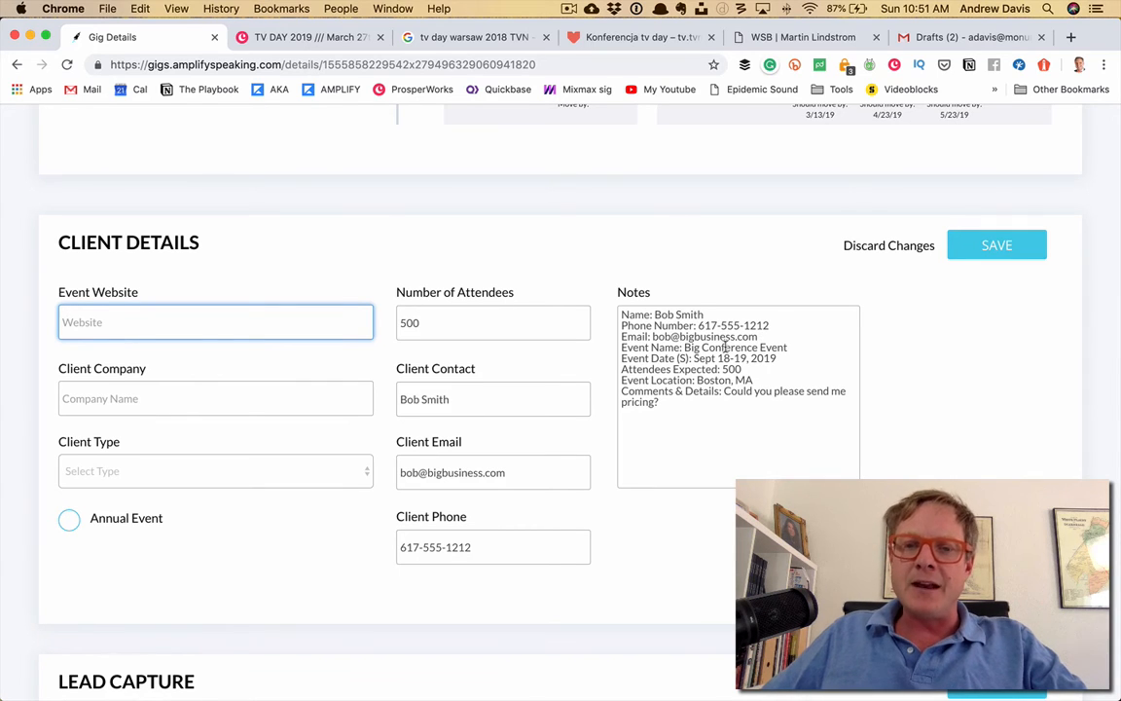
click(179, 400)
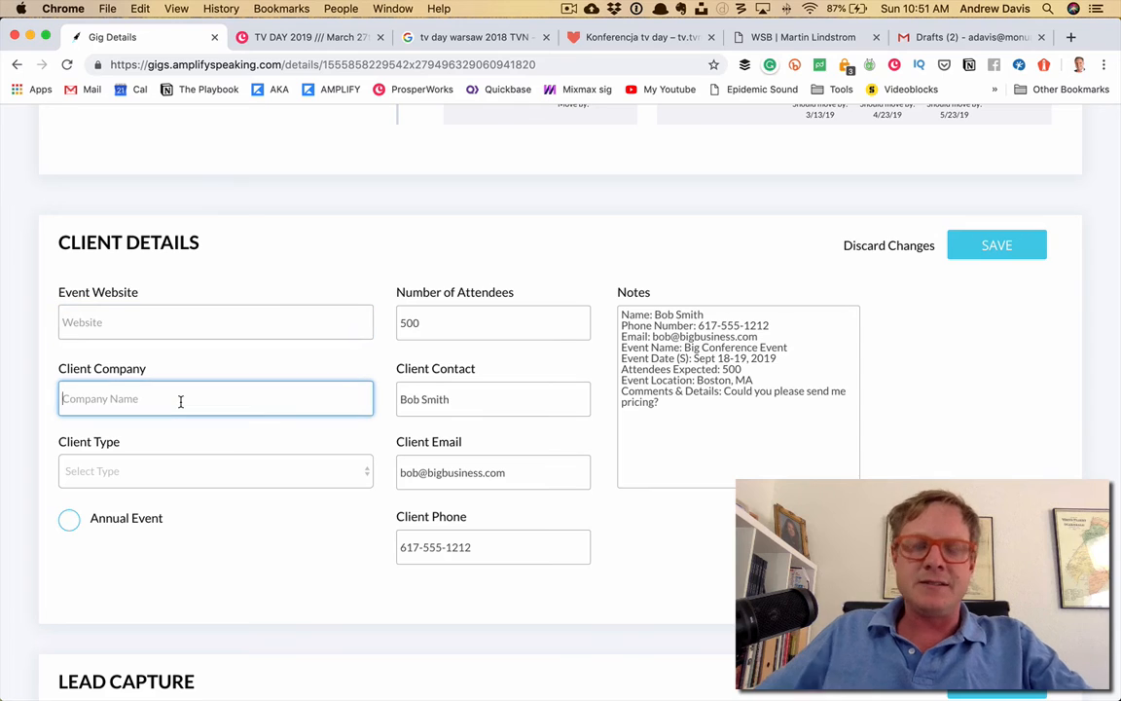
text(Big Business)
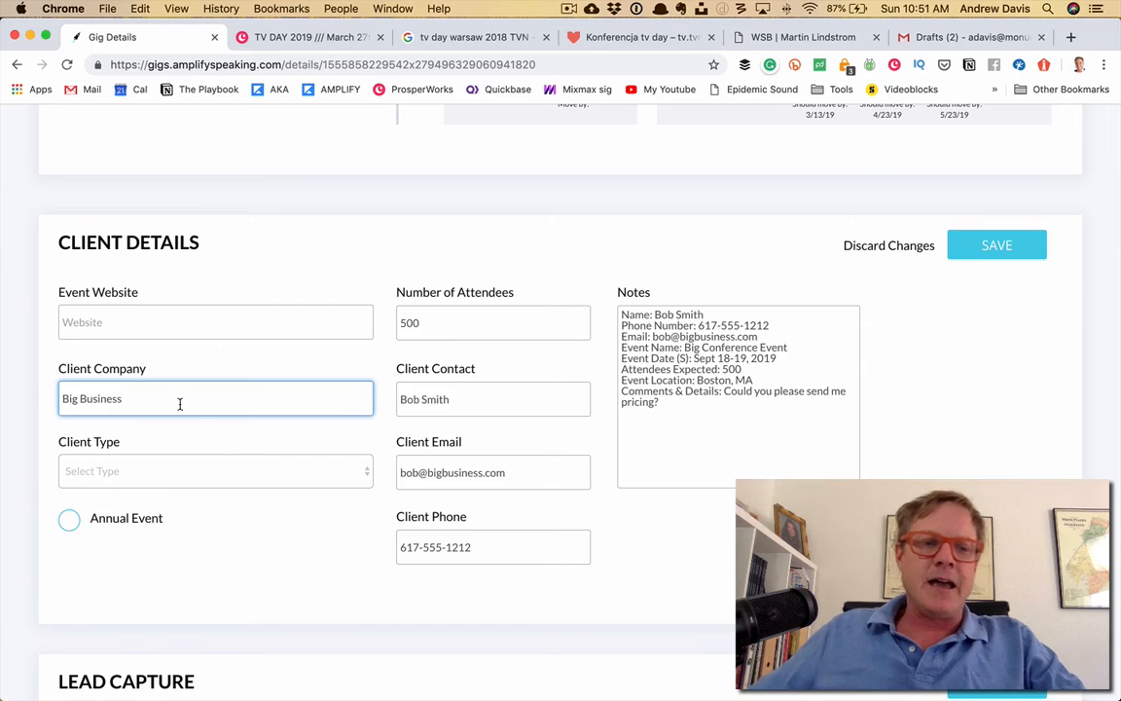
Step: Set the client type to Corporate and save the client details
click(194, 469)
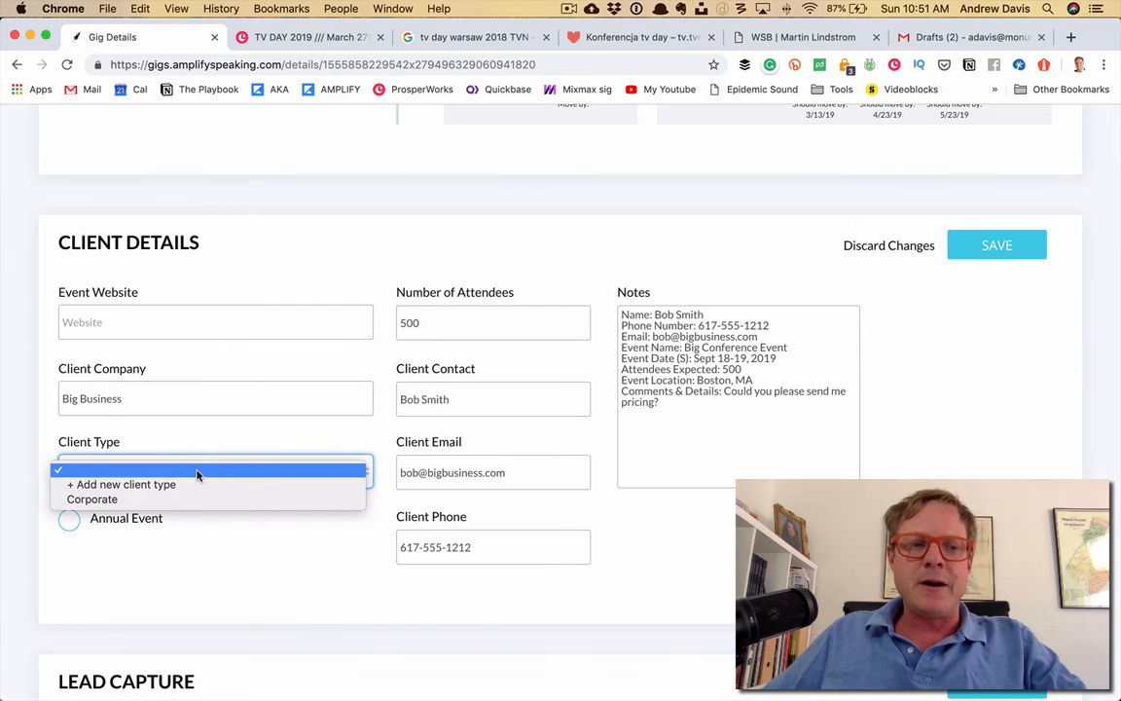
click(184, 499)
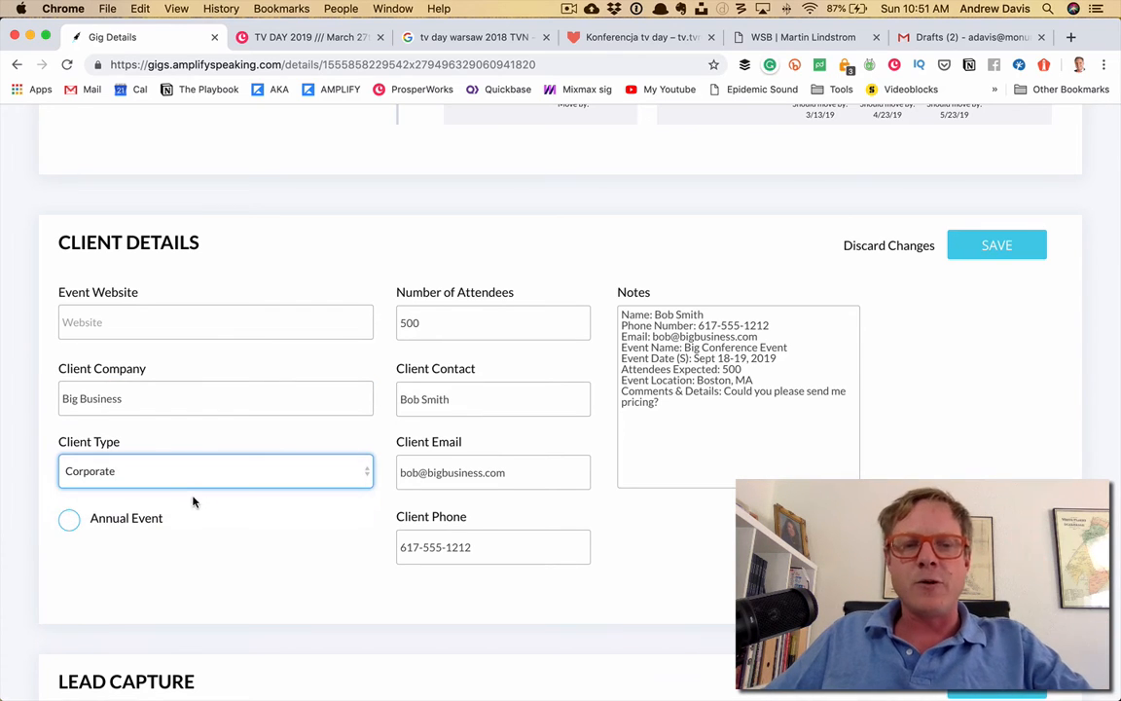
click(994, 255)
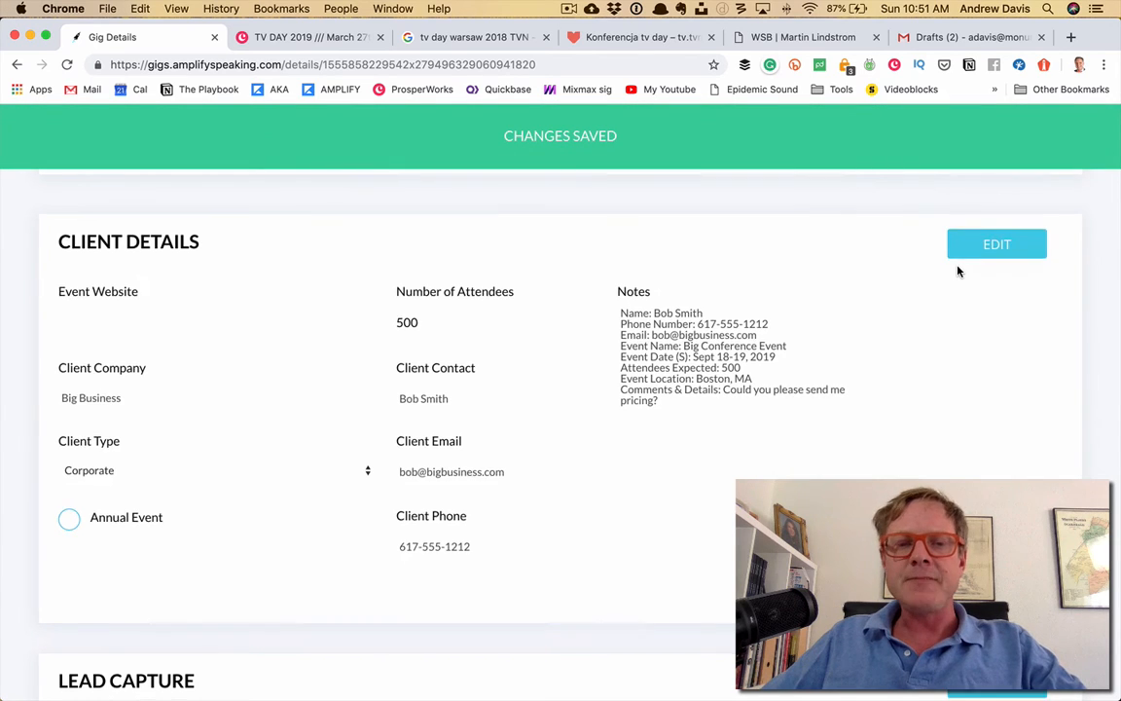
Step: Open the lead capture section for editing and set the lead source to Web Form
scroll(958, 272, down, 5)
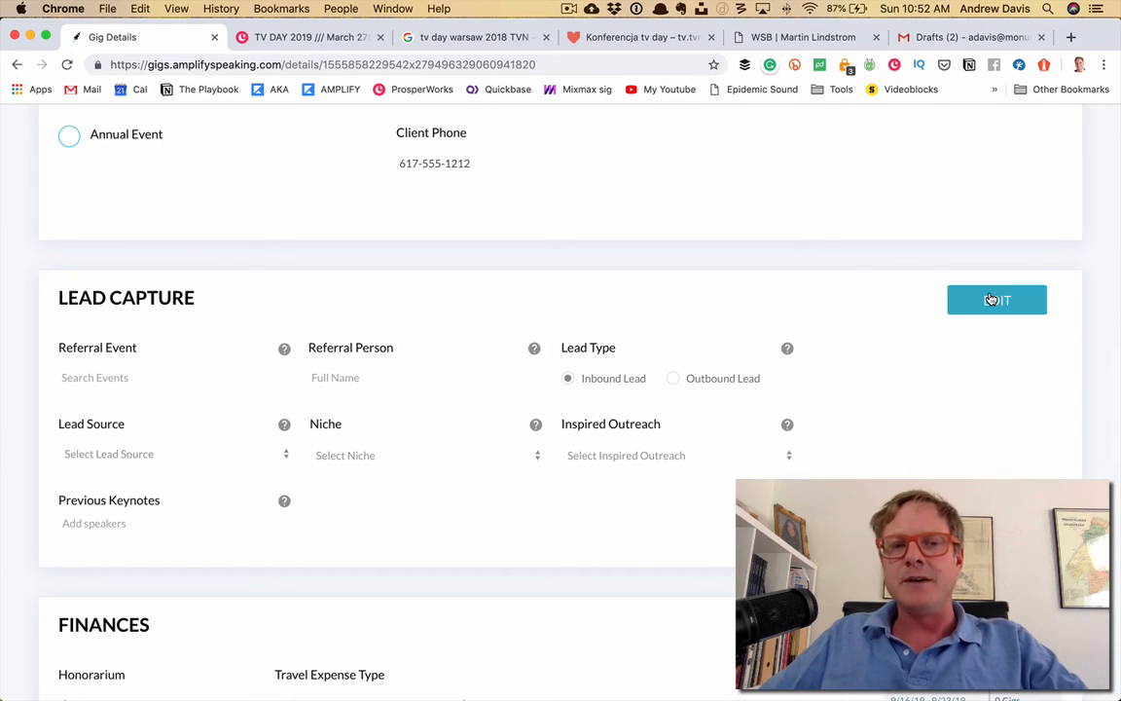
click(990, 300)
click(190, 455)
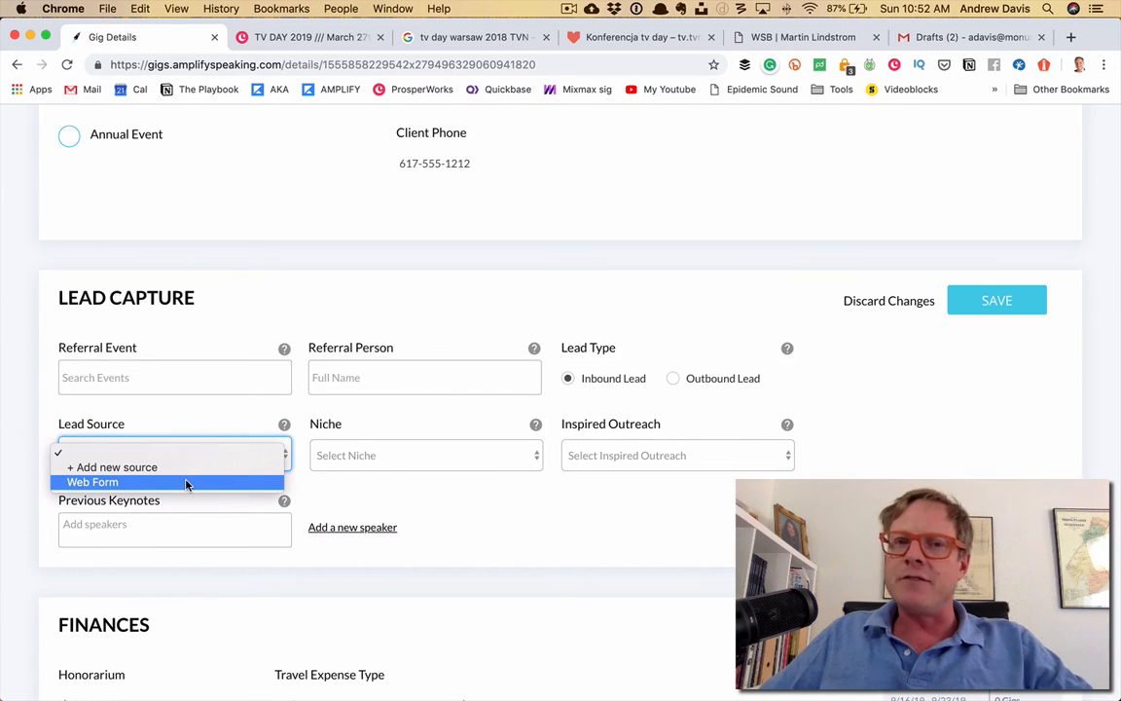
click(187, 484)
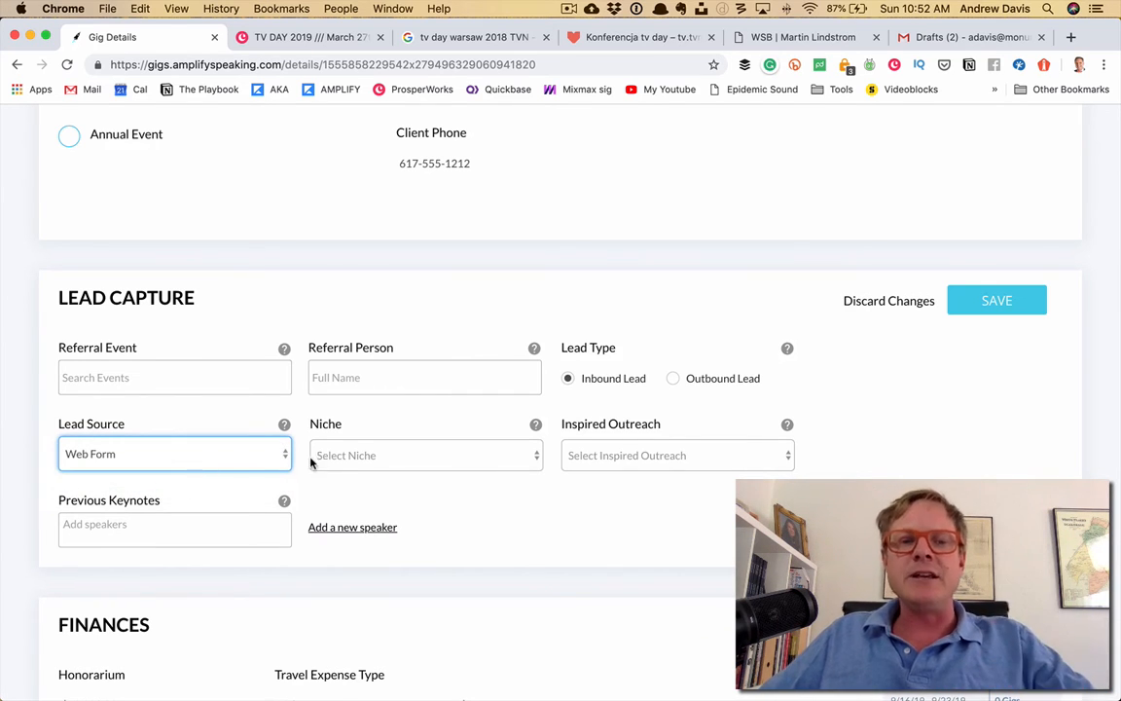
Step: Check the Niche and Inspired Outreach options without choosing any, and save the lead capture details
click(345, 462)
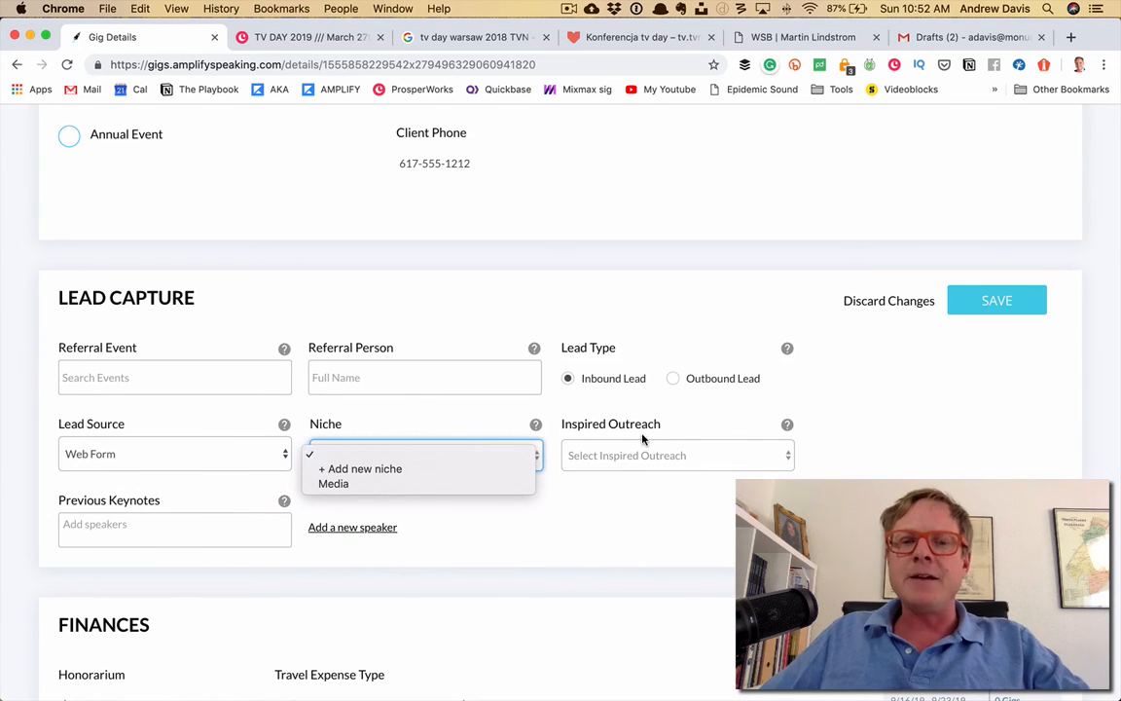
click(345, 455)
click(661, 456)
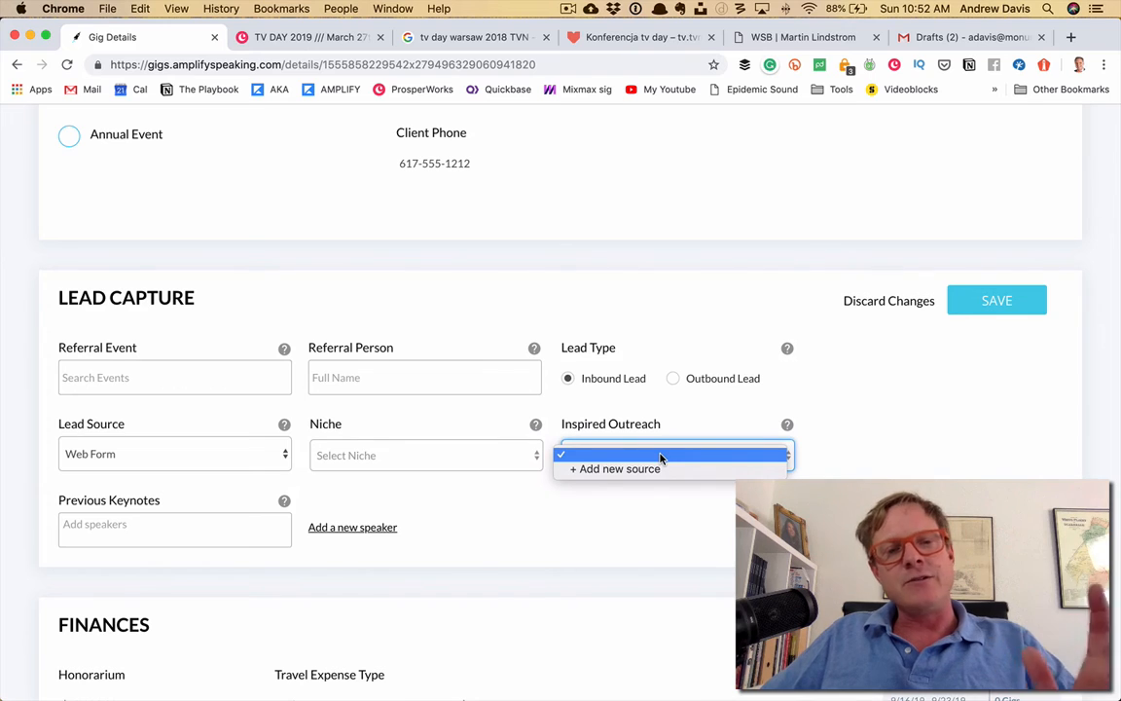
click(407, 501)
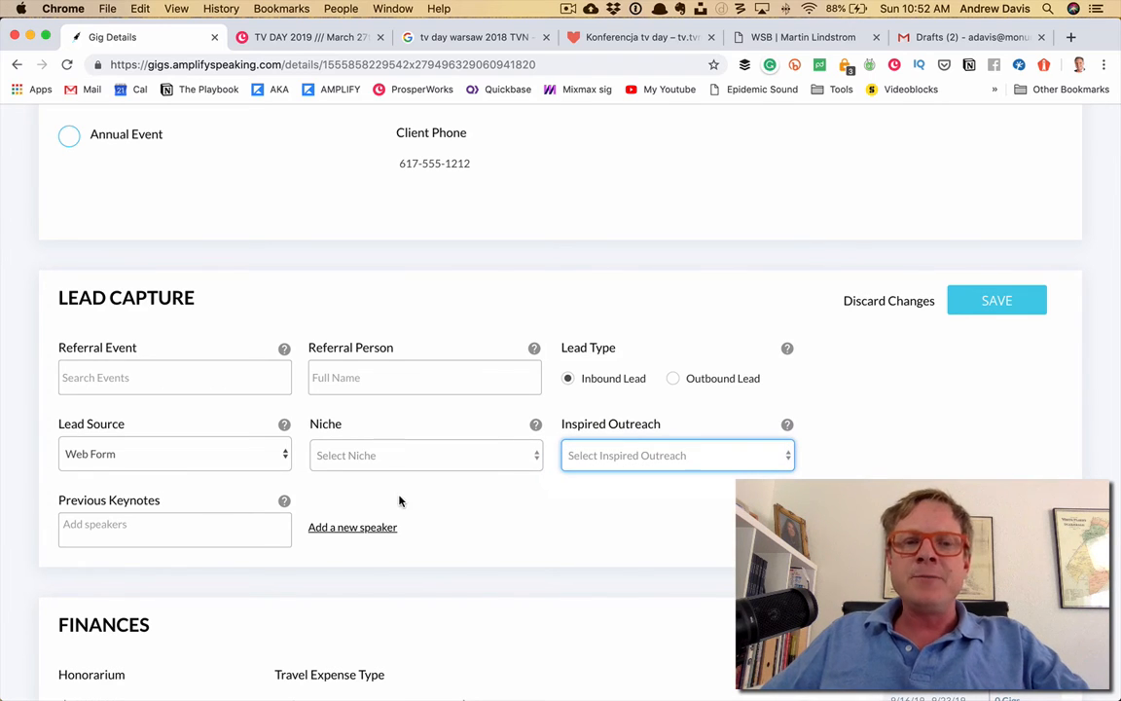
click(93, 526)
click(318, 377)
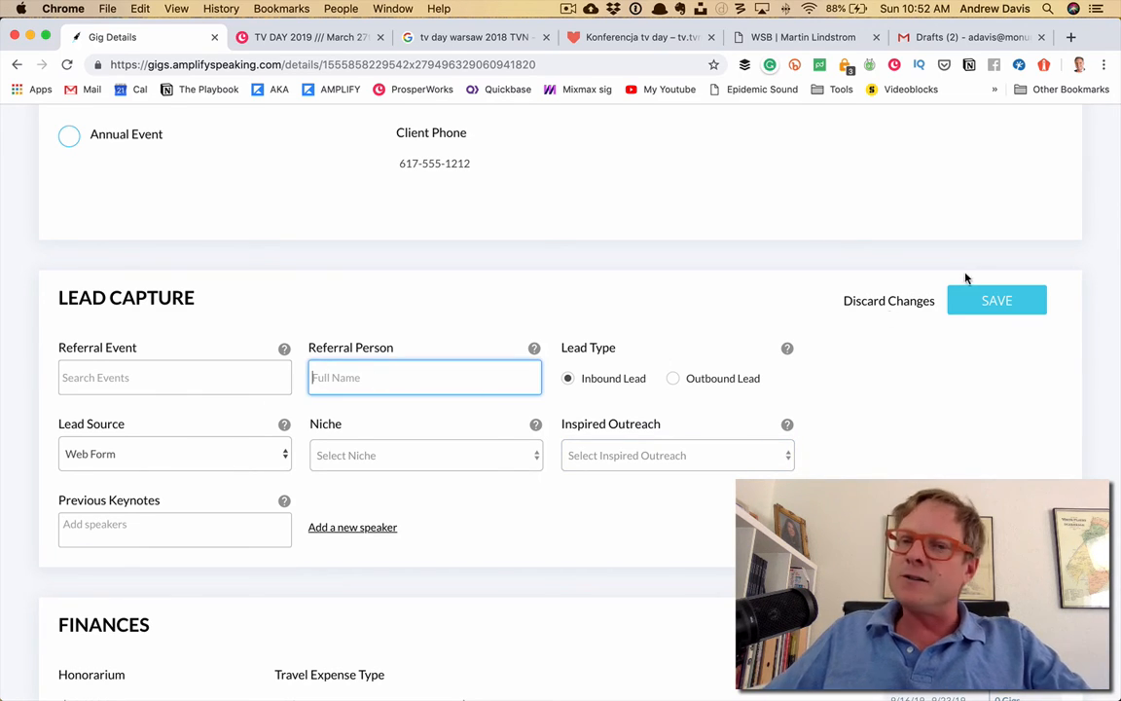
click(996, 304)
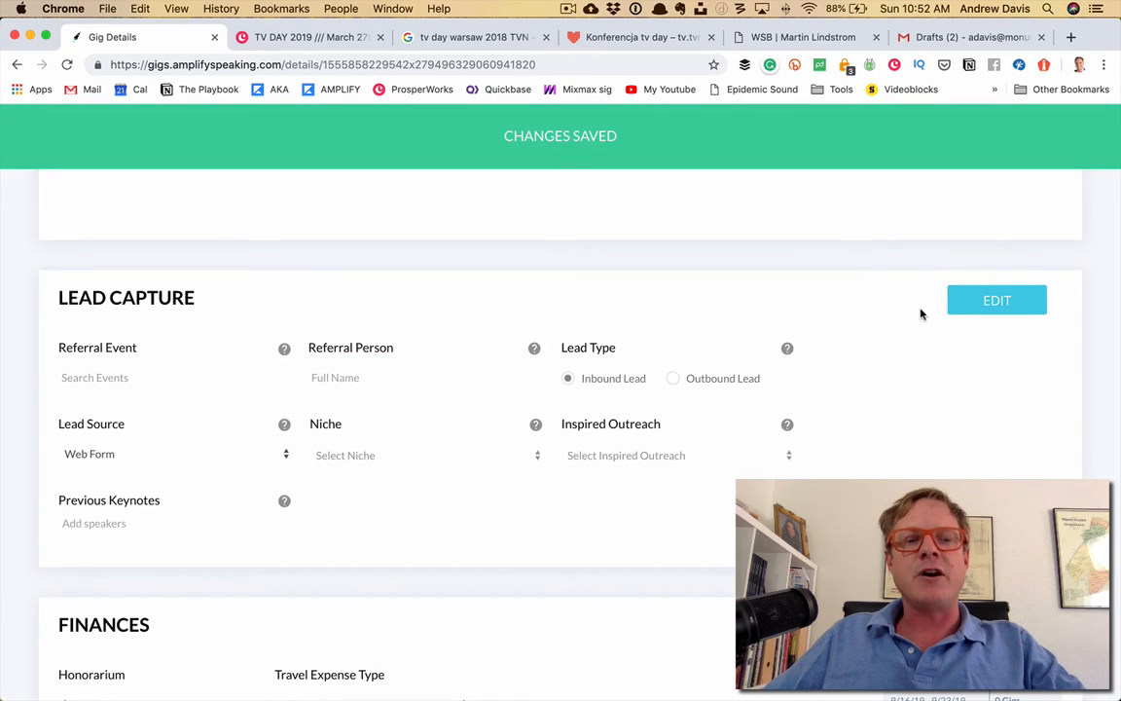
Step: Set the travel expense type in the gig's finances to Includes Travel and save the section
scroll(917, 312, down, 5)
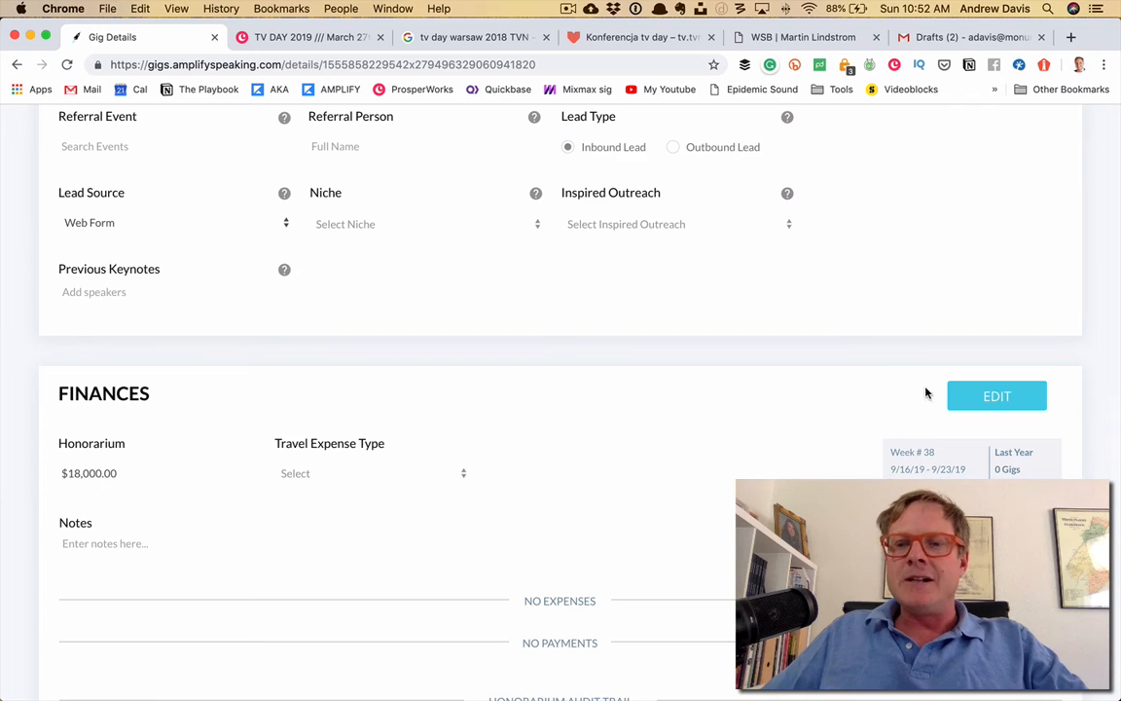
click(981, 401)
click(325, 473)
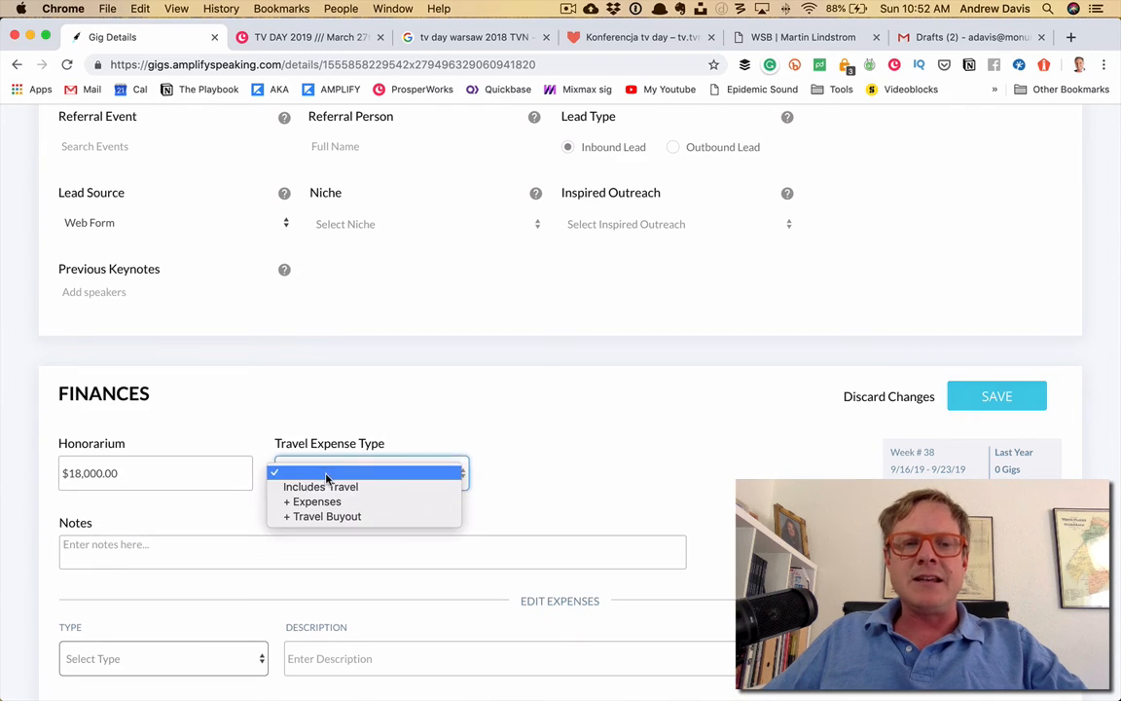
click(562, 413)
click(1004, 395)
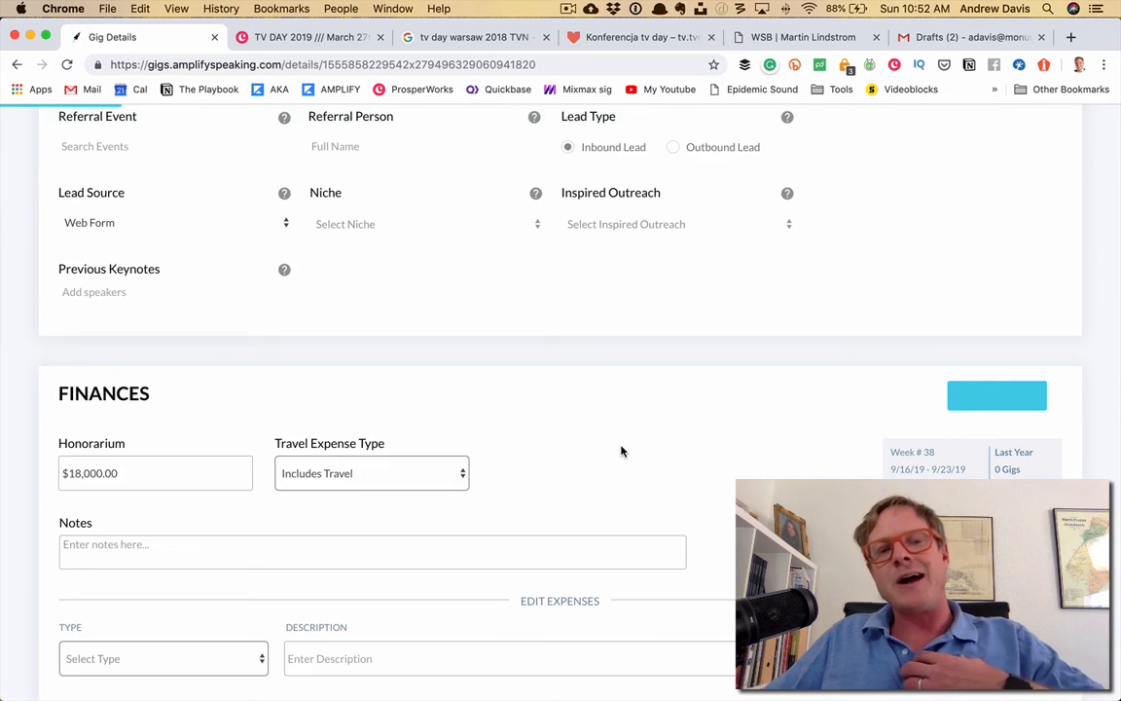
Step: Look over the honorarium audit trail and venue details, and return to the Gigs dashboard
scroll(633, 443, down, 5)
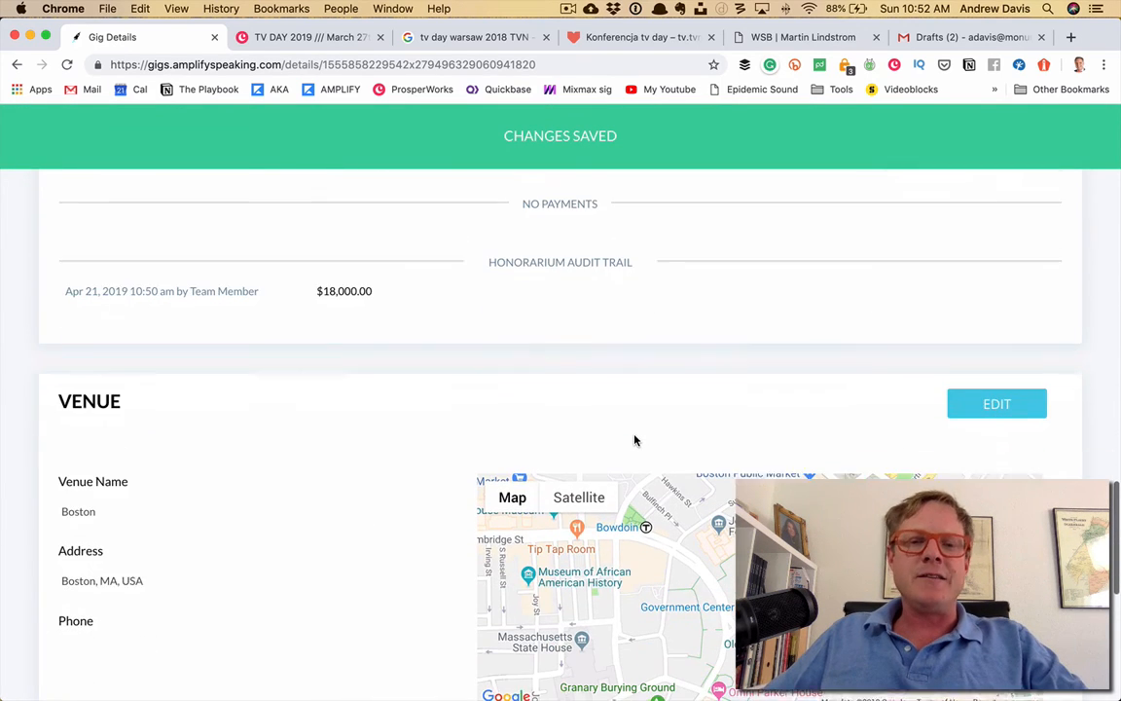
scroll(365, 485, down, 3)
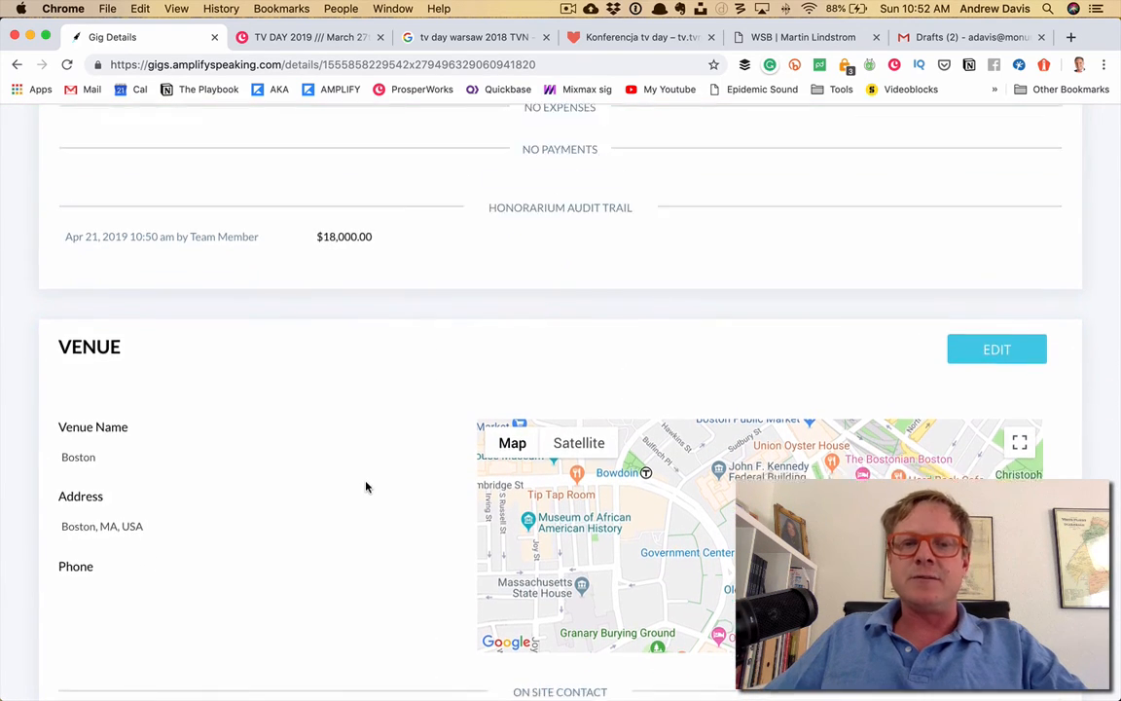
scroll(390, 448, up, 6)
scroll(418, 399, up, 15)
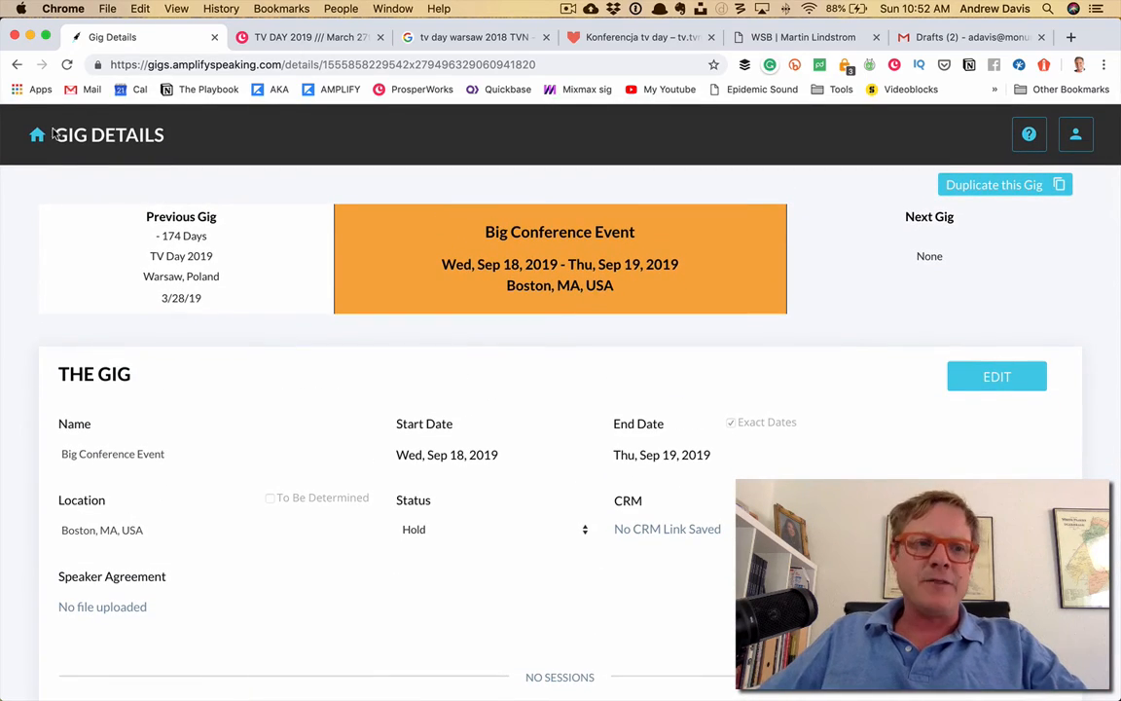
click(39, 130)
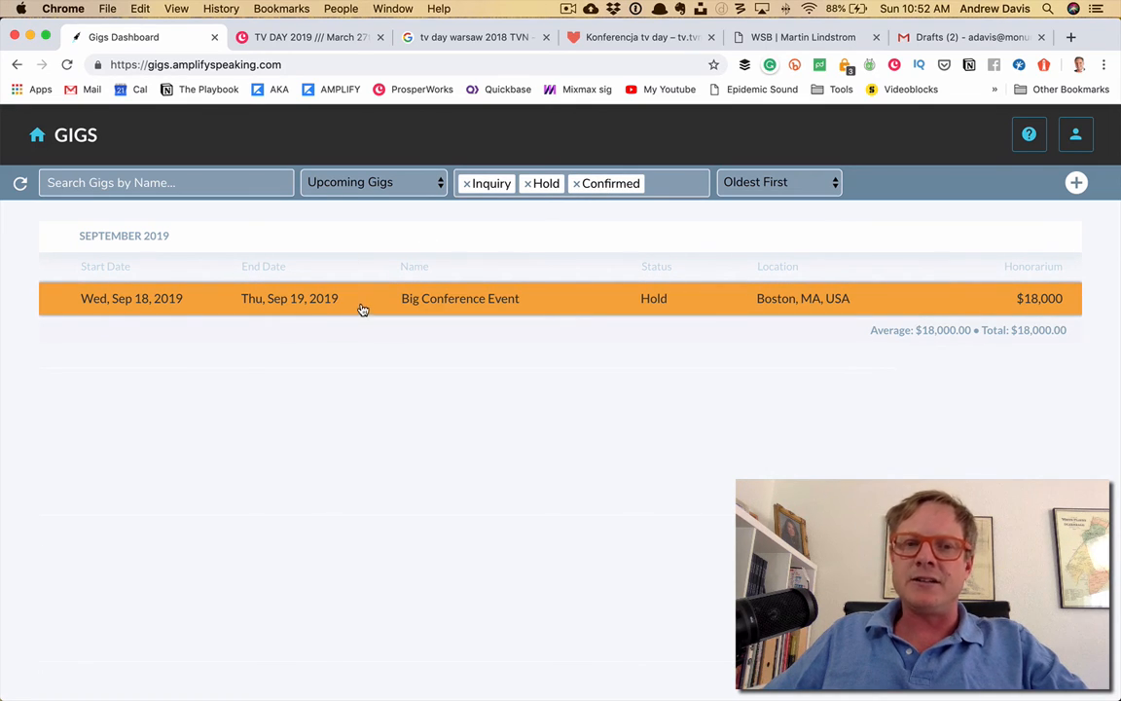
Step: Search the gigs by the name "Big" and reset the search to its defaults
click(151, 183)
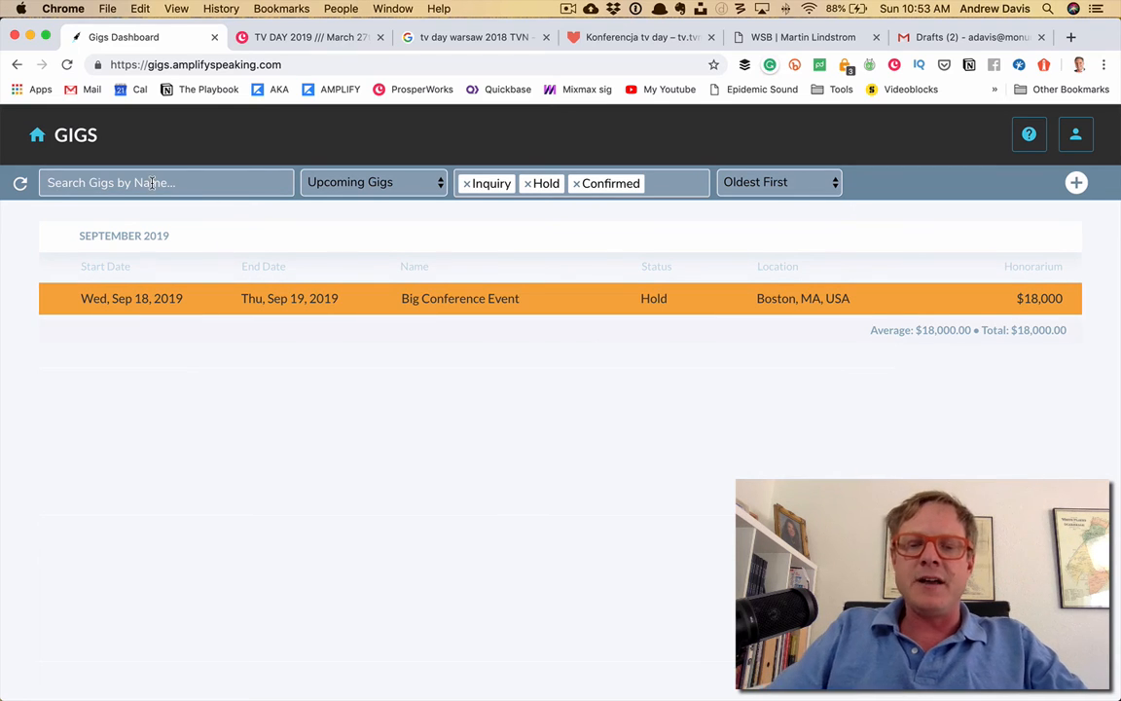
text(Big)
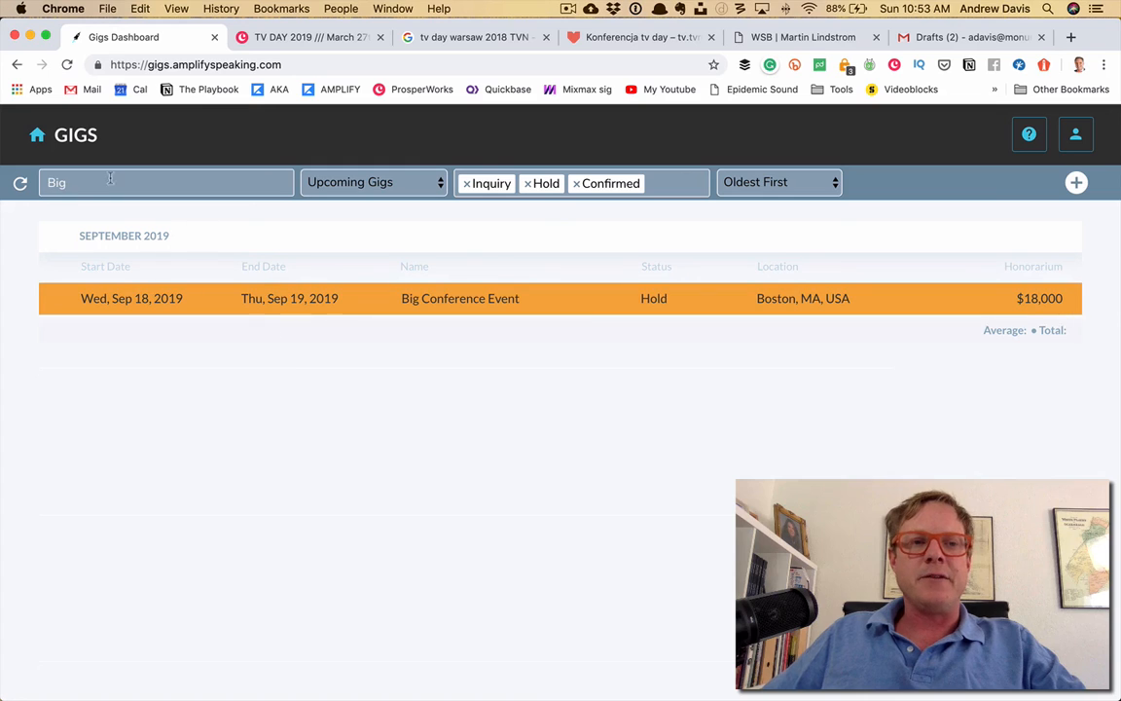
click(25, 178)
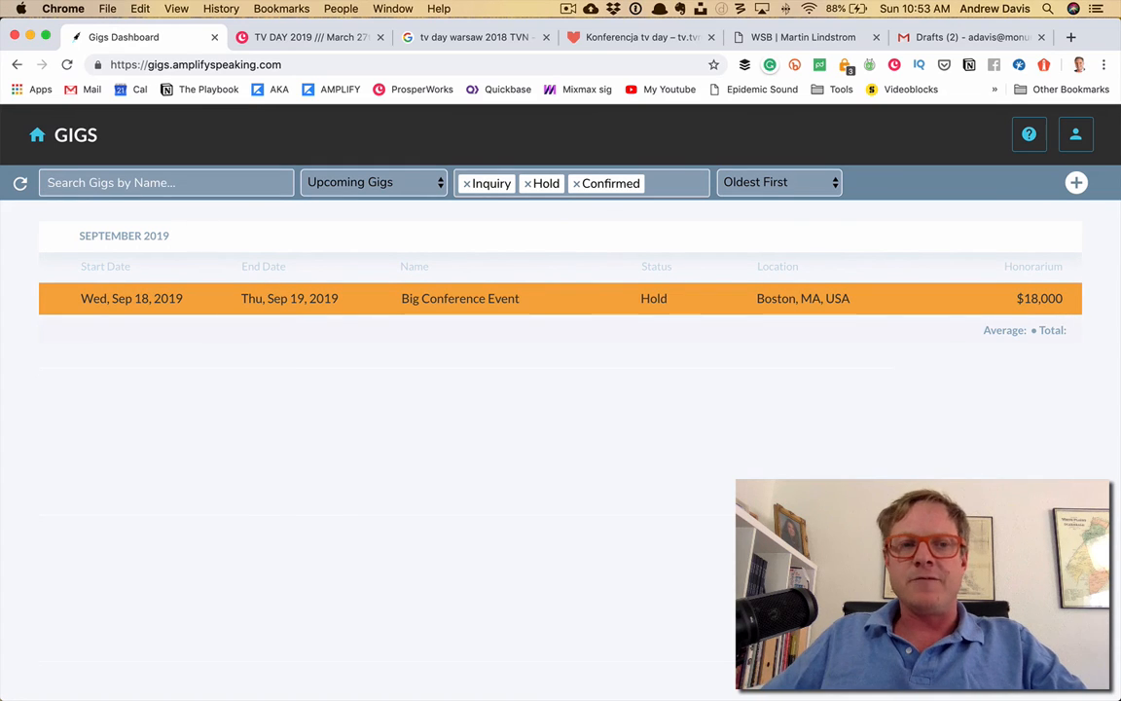
click(20, 182)
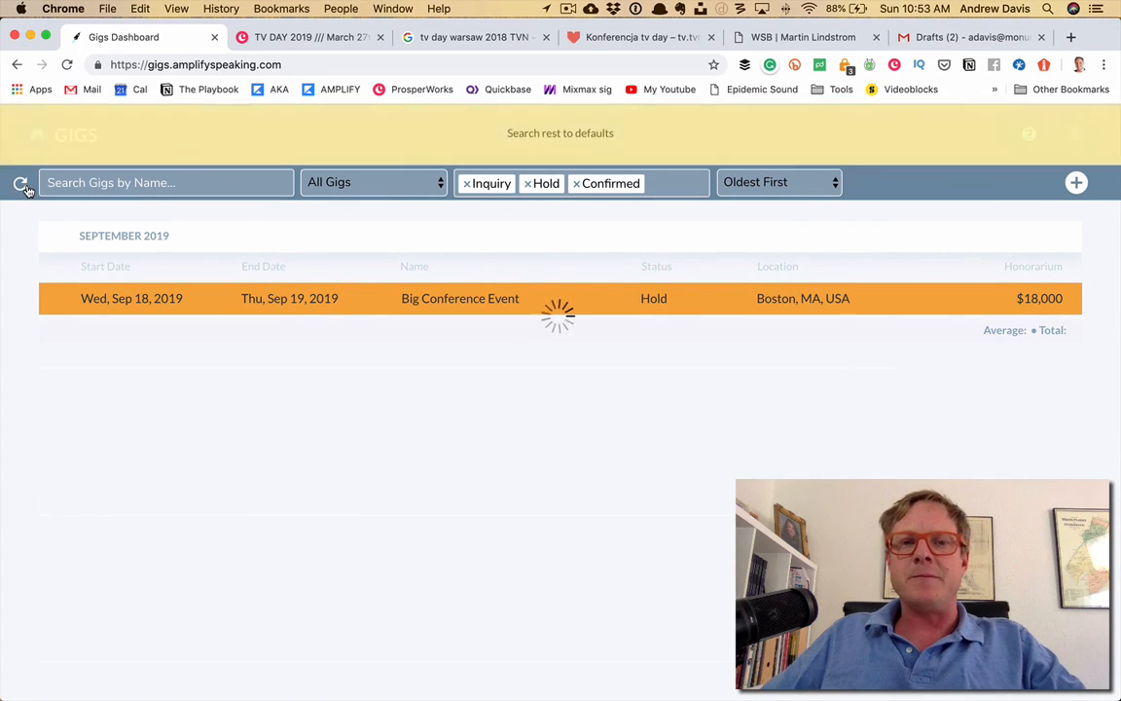